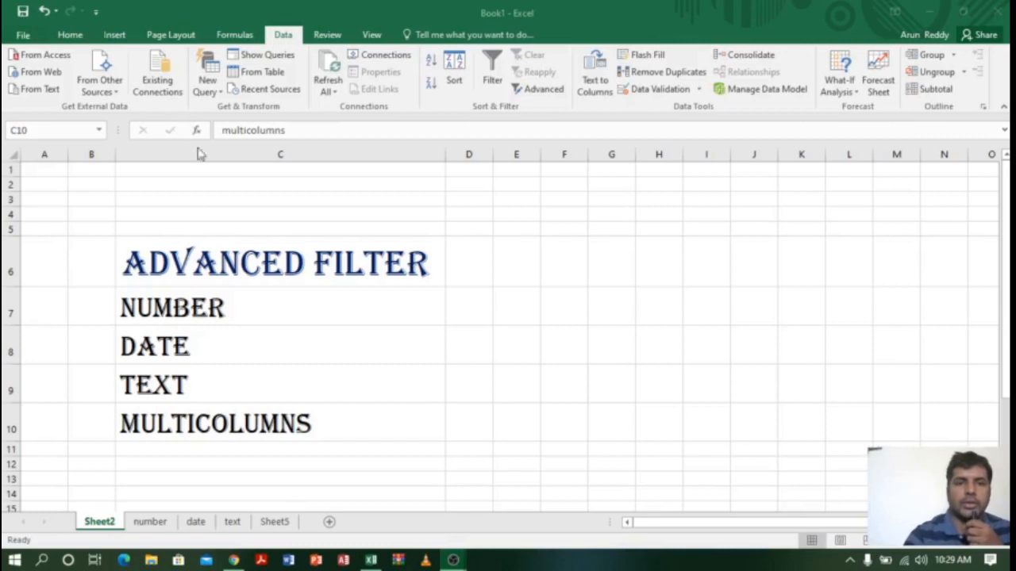
click(215, 264)
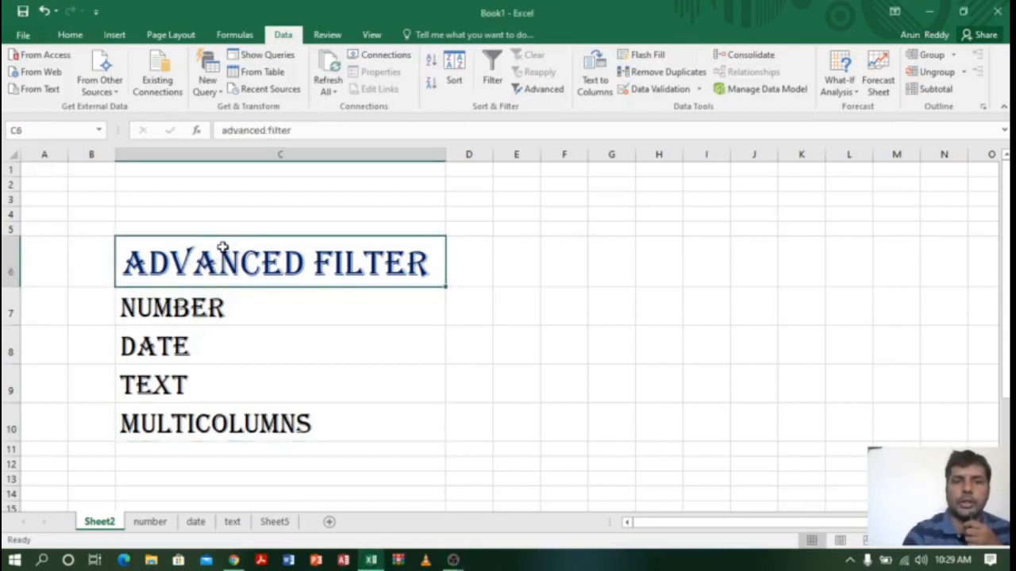
click(254, 310)
click(244, 354)
click(236, 385)
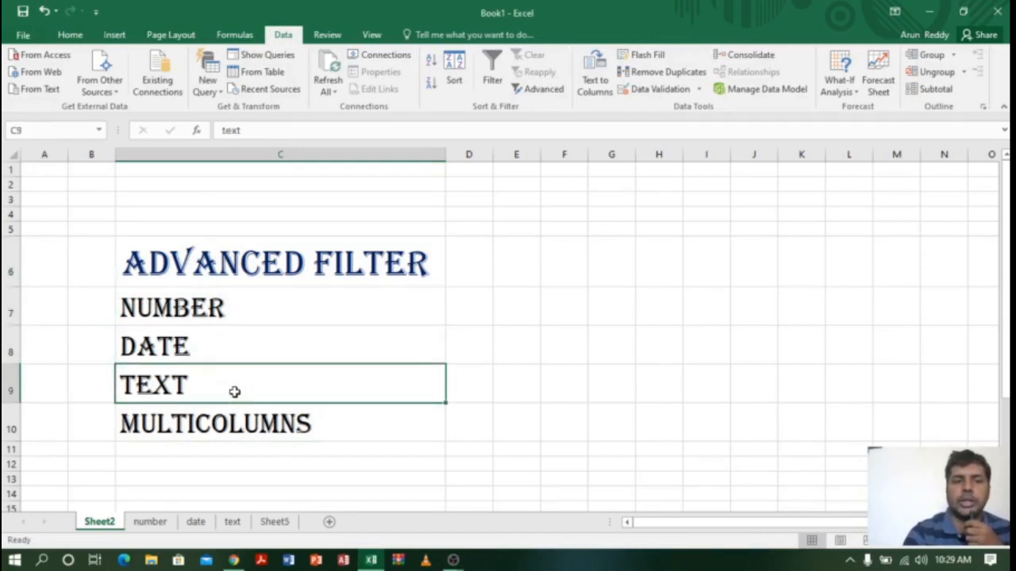
click(238, 426)
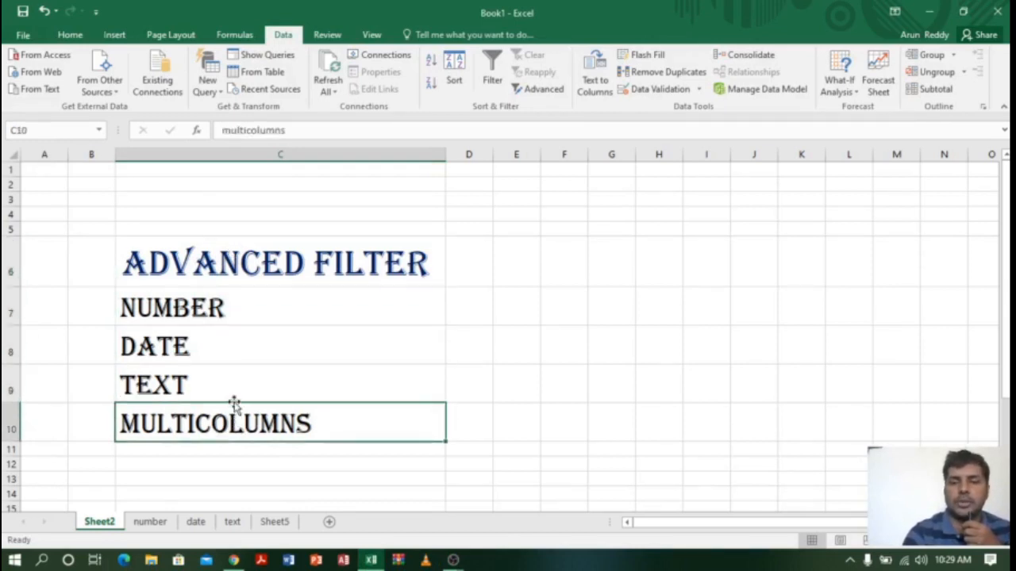
click(233, 561)
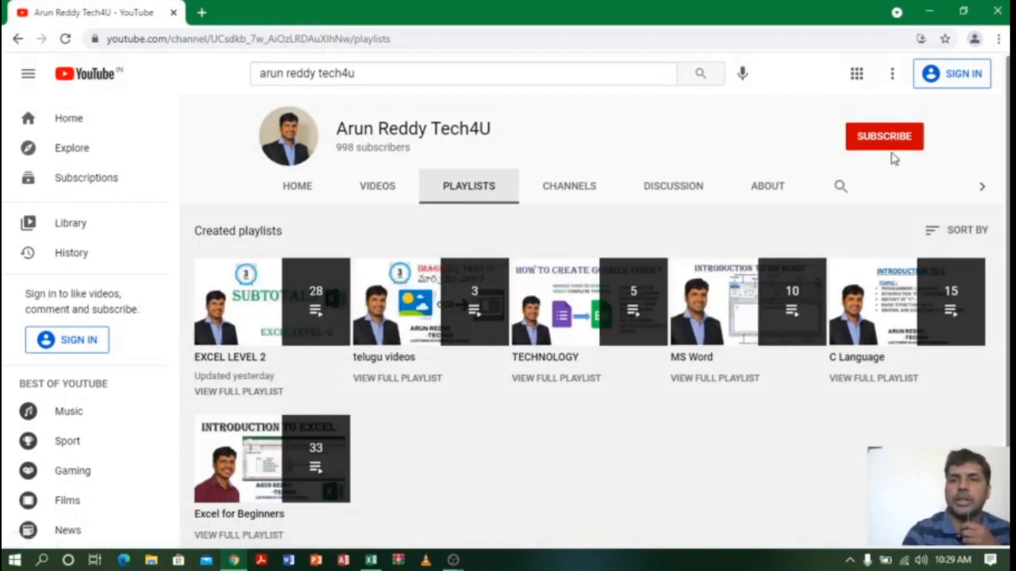
click(931, 13)
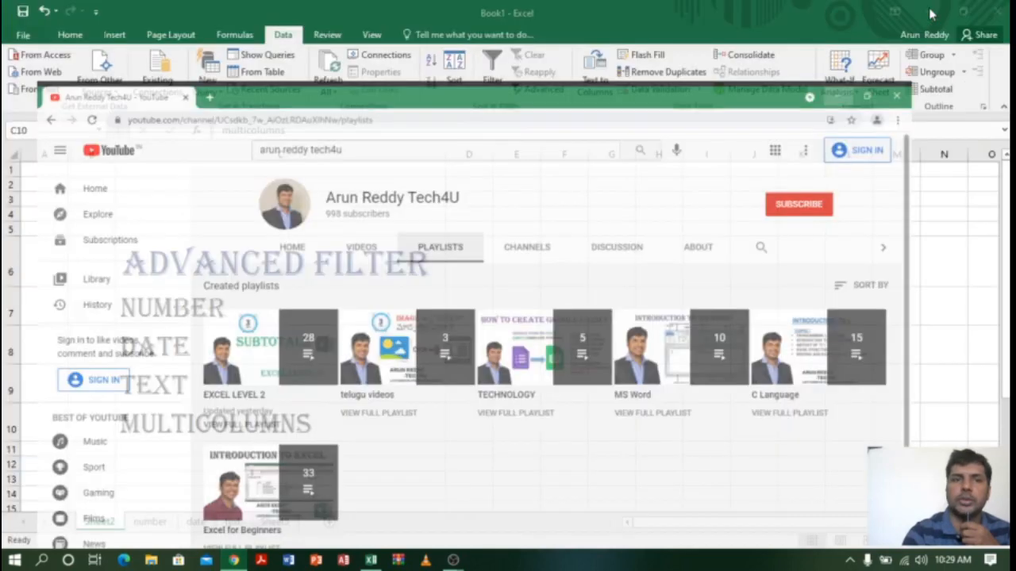
click(240, 313)
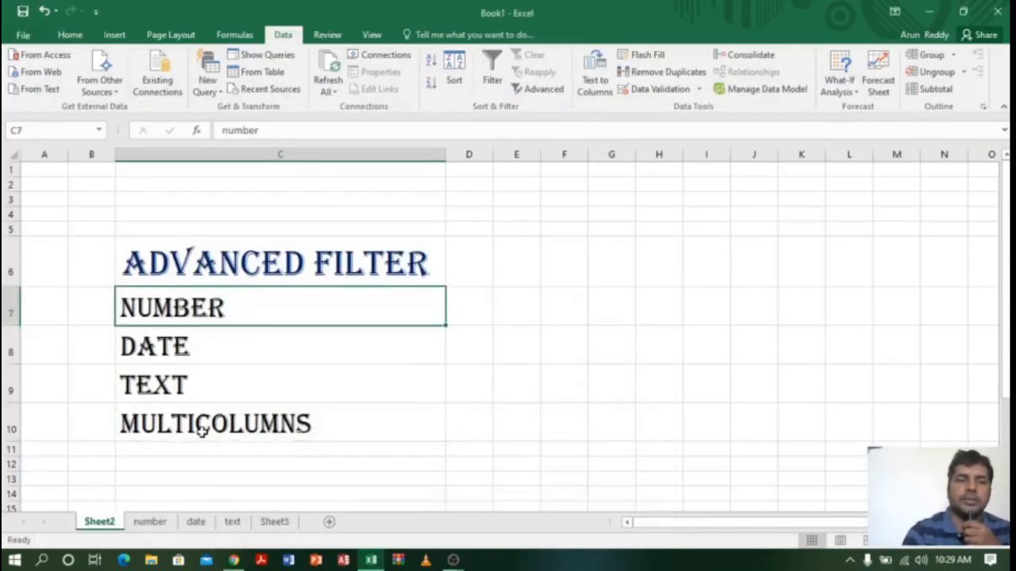
Step: Open the number sheet and look over the student table in B3:H10
click(150, 521)
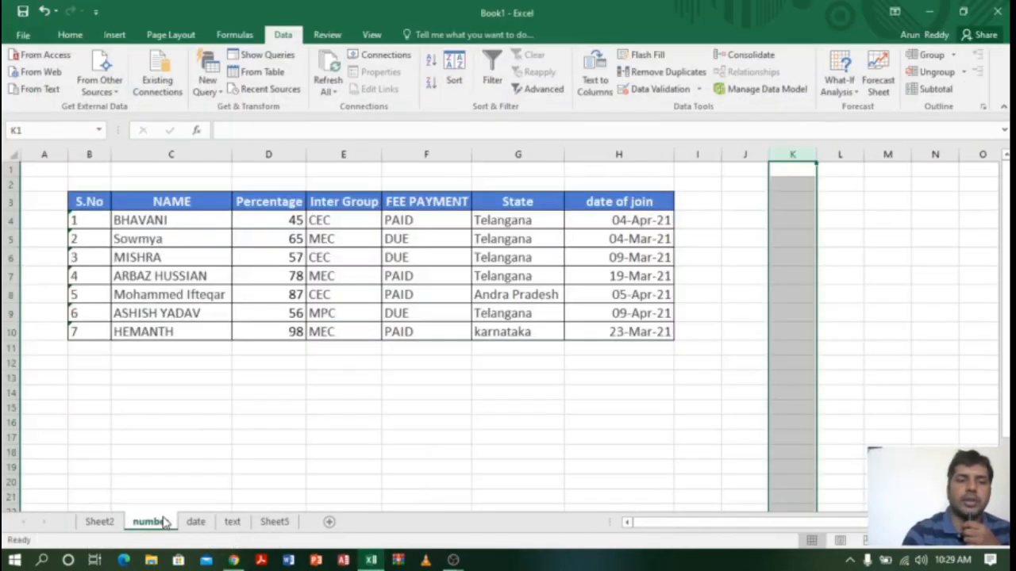
click(196, 451)
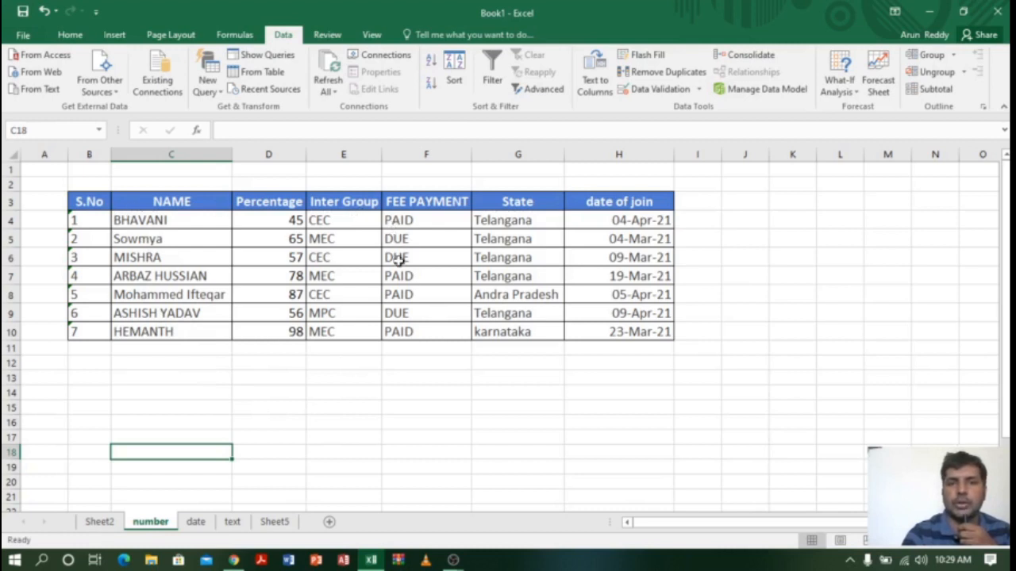
click(474, 422)
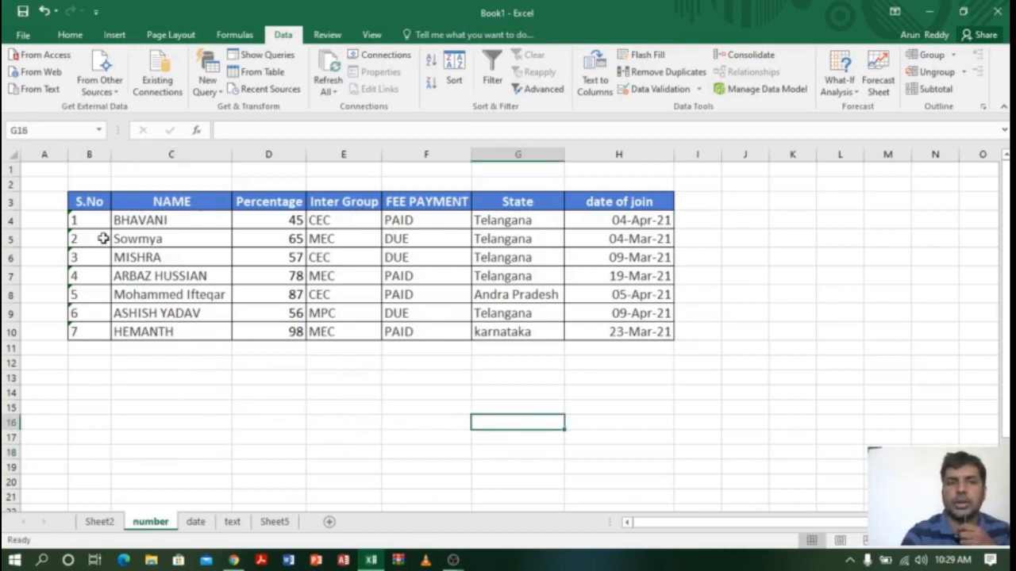
drag(92, 203, 664, 335)
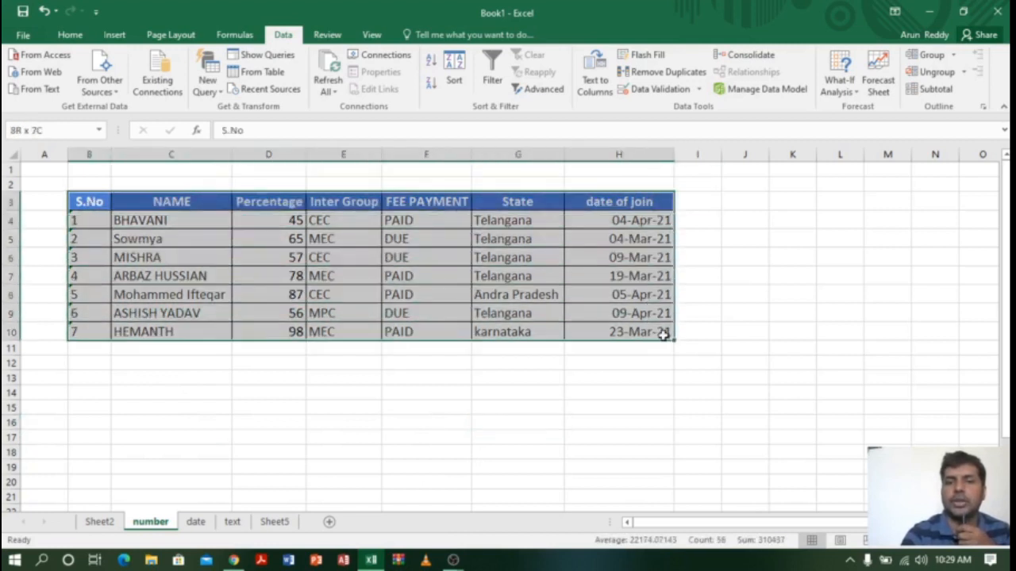
click(402, 447)
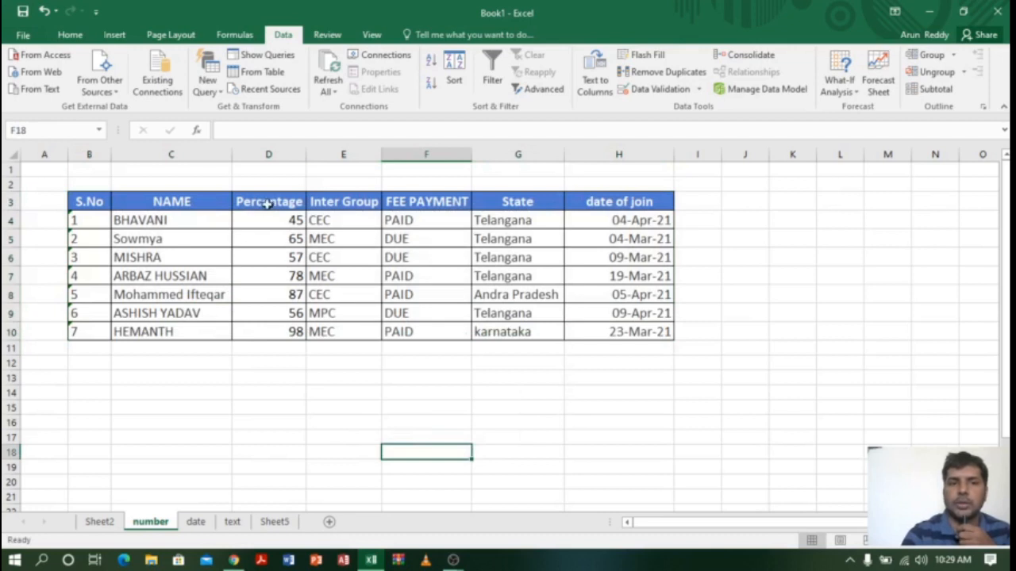
drag(268, 204, 280, 217)
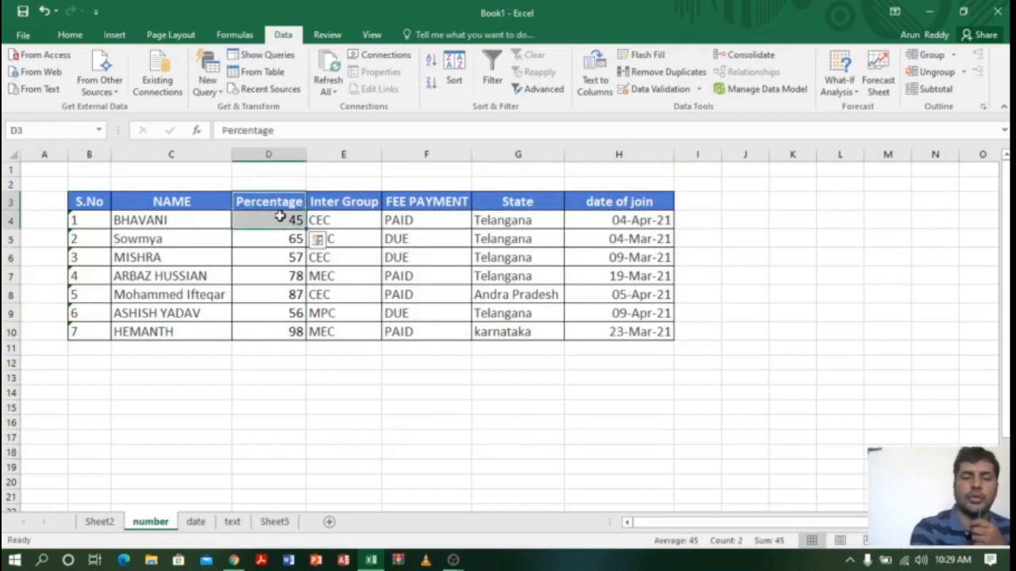
key(ctrl+q)
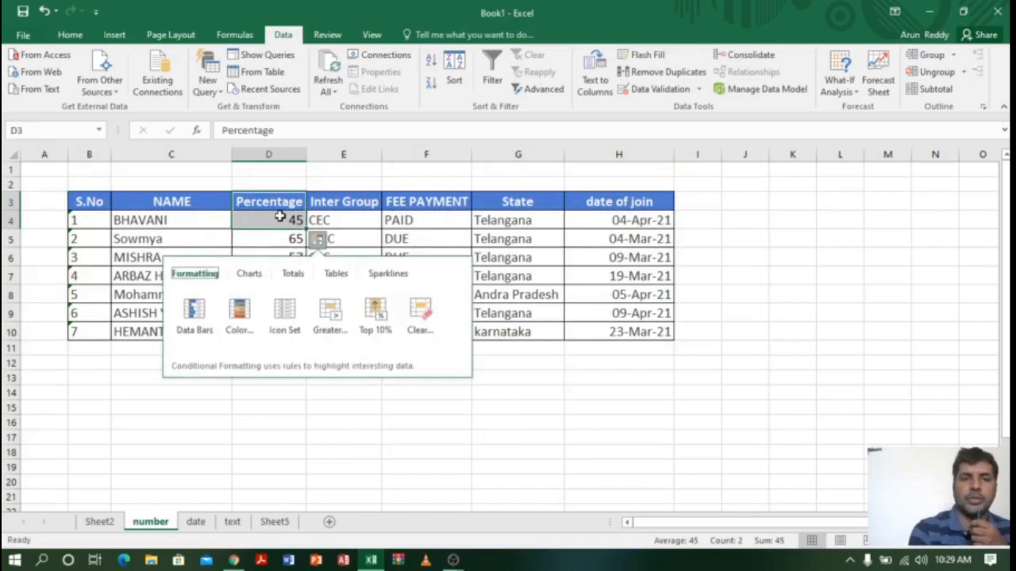
click(854, 256)
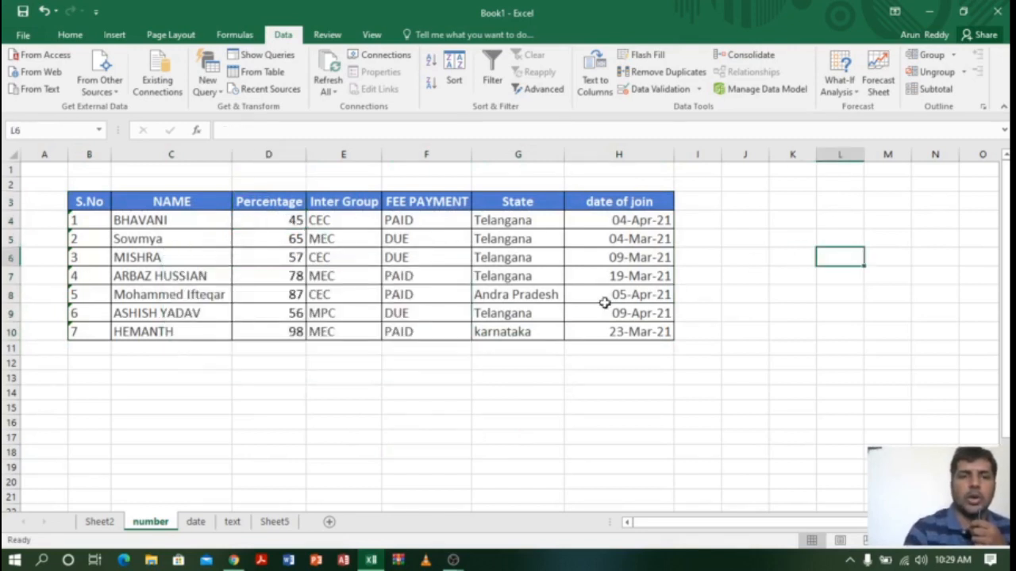
Step: Copy the Percentage header and its first value to K3:K4 and fit column K's width to its contents
drag(294, 204, 295, 216)
key(ctrl+c)
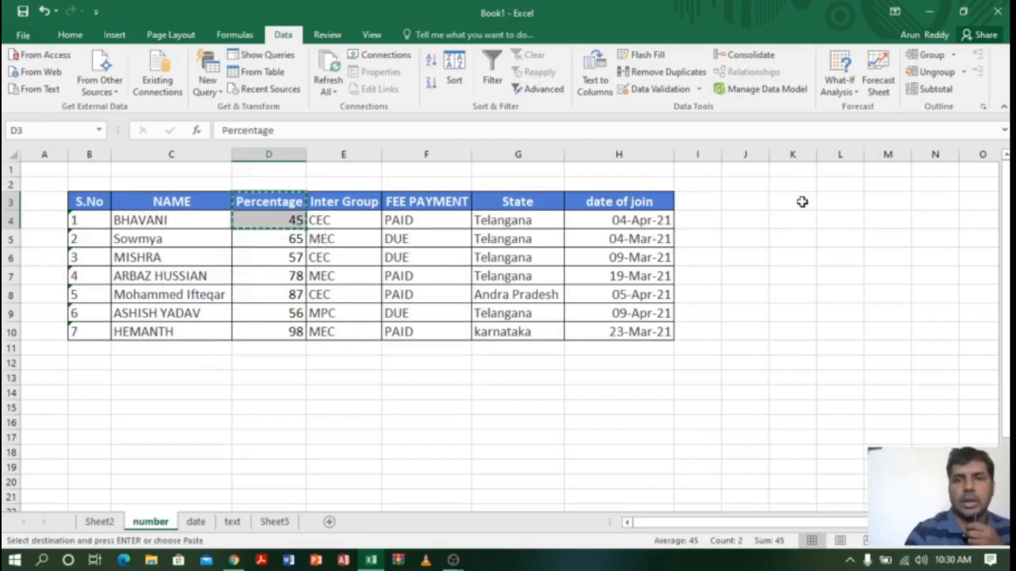
click(799, 201)
key(ctrl+v)
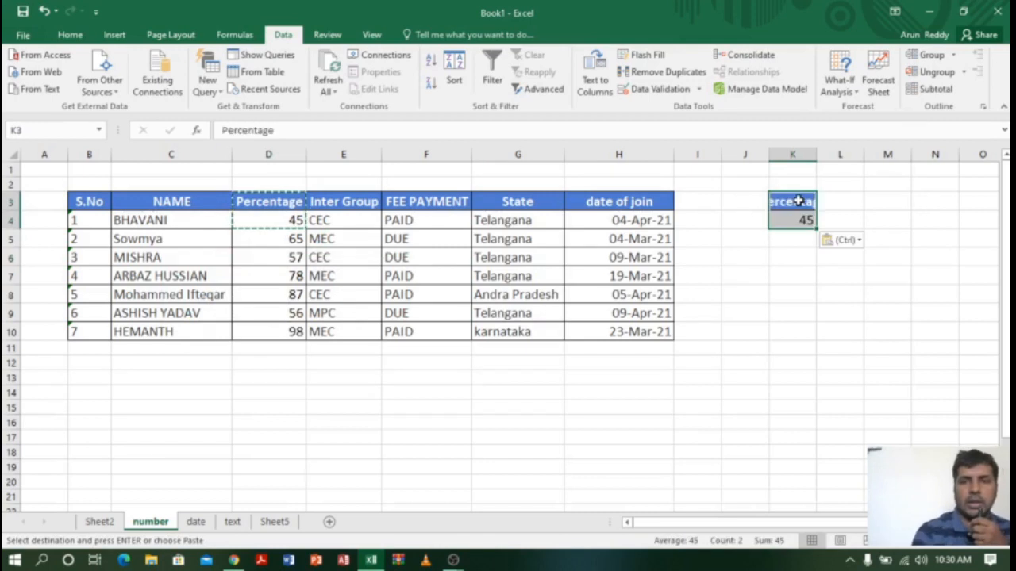
double_click(818, 156)
Step: Change the criteria value under the copied Percentage header in K4 to <60
double_click(829, 222)
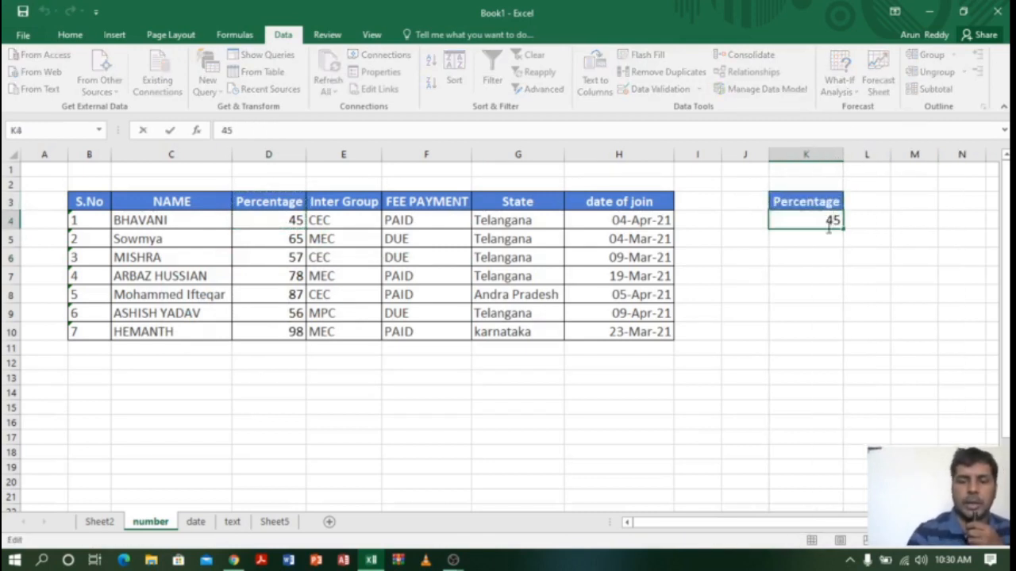
text(<)
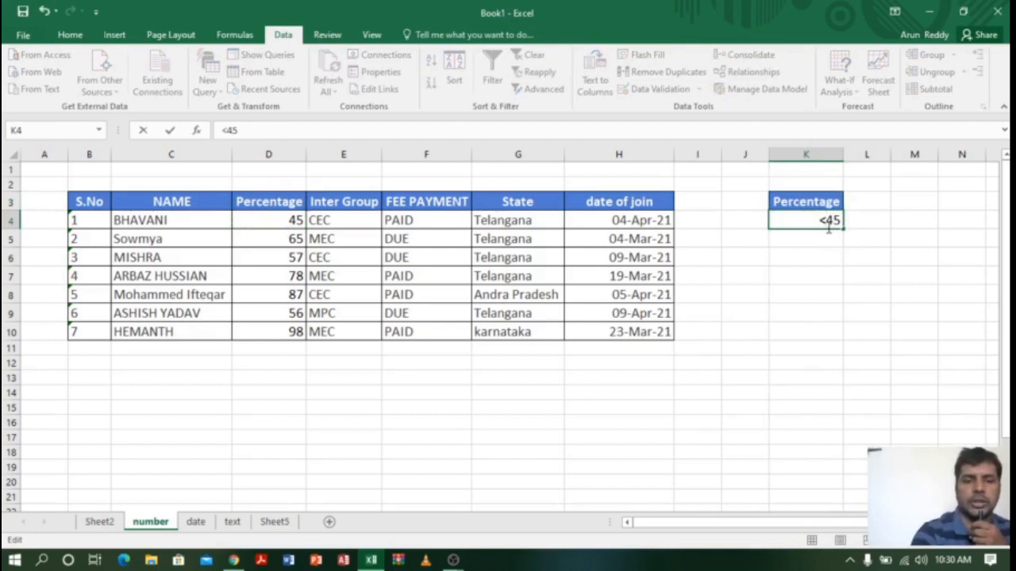
text(60)
key(Delete)
key(Delete)
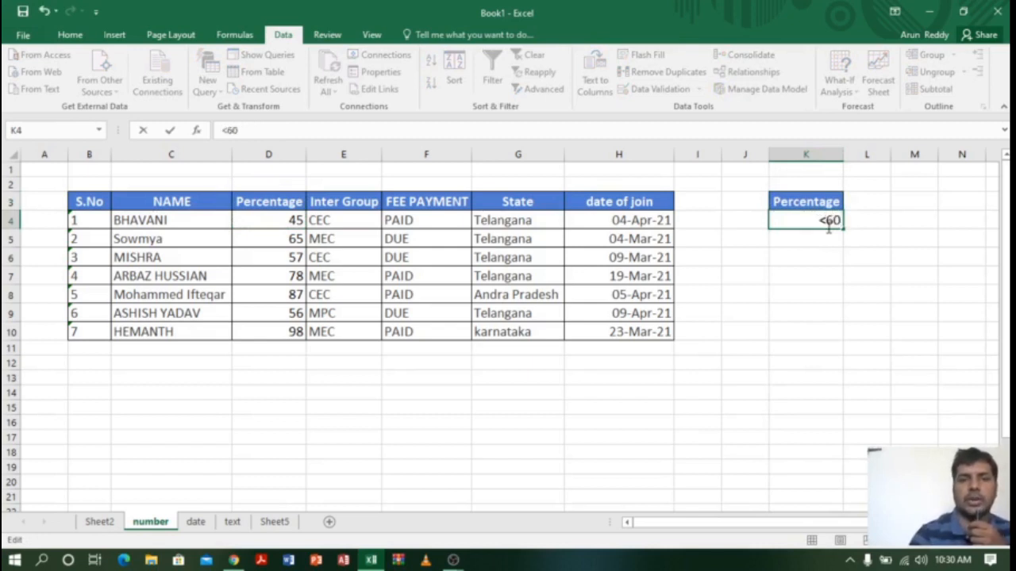
key(Return)
click(815, 225)
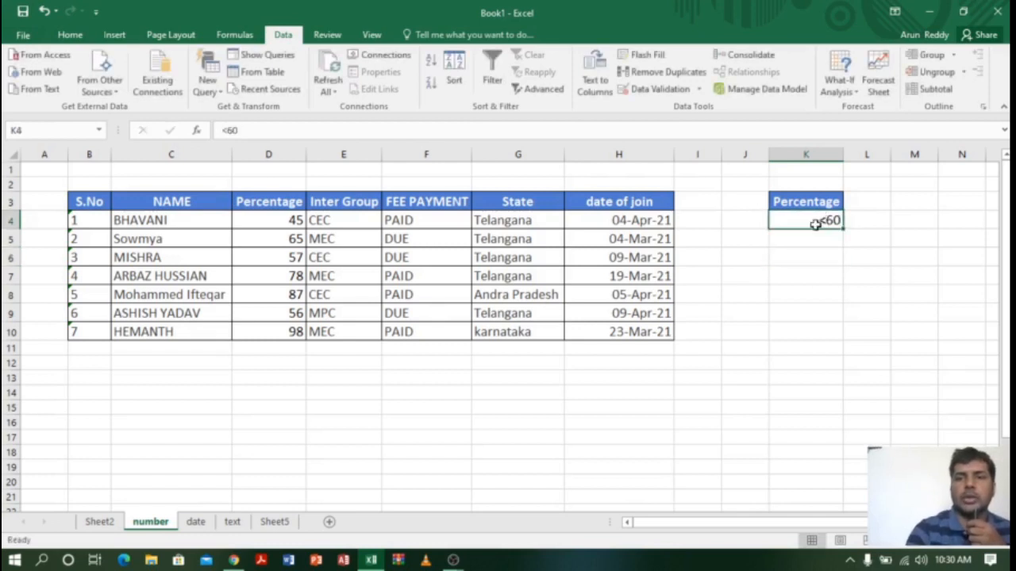
Step: Start an Advanced Filter on the whole student table B3:H10 and set its criteria range to K3:K4
click(331, 292)
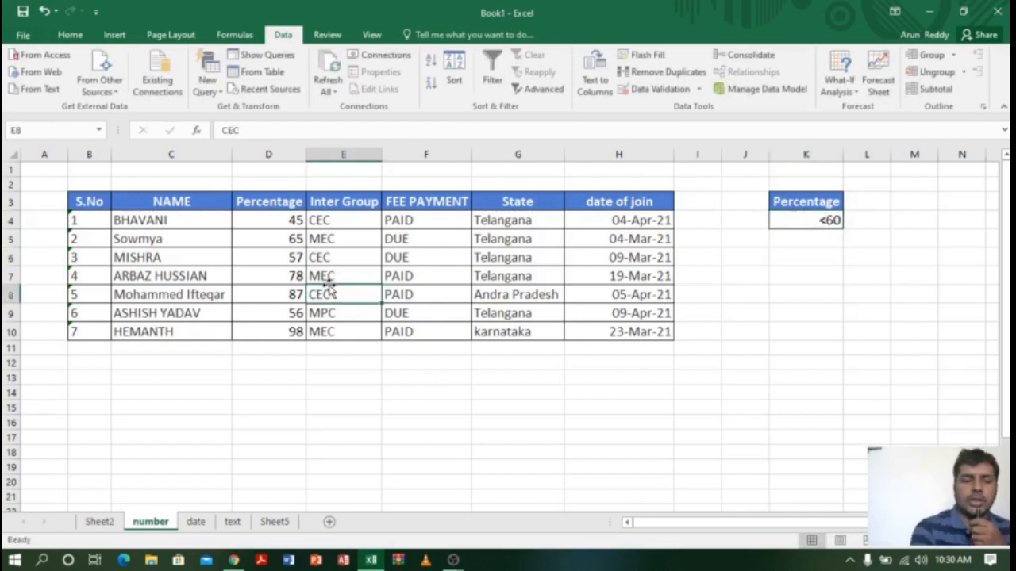
key(ctrl+a)
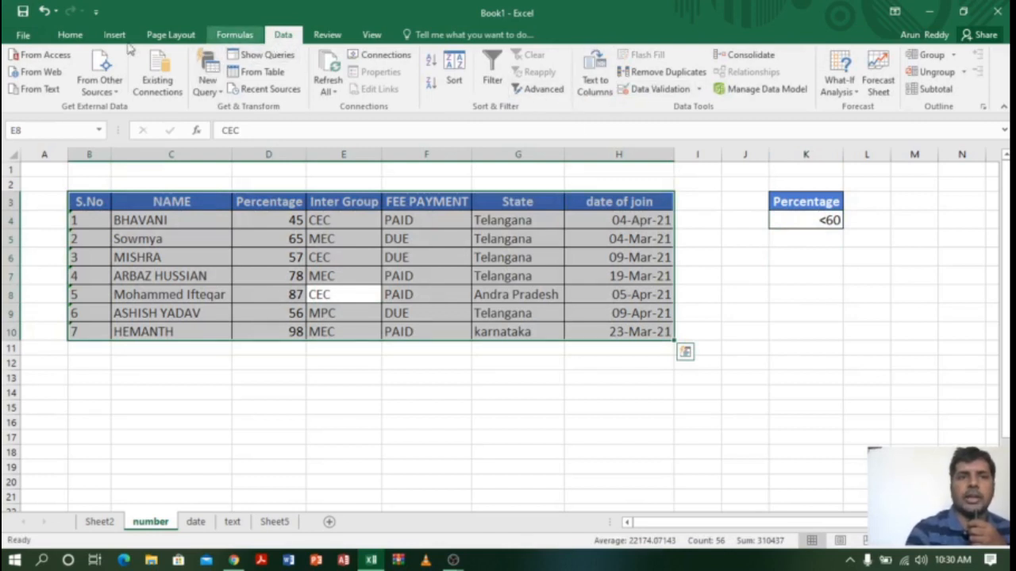
click(76, 36)
click(283, 35)
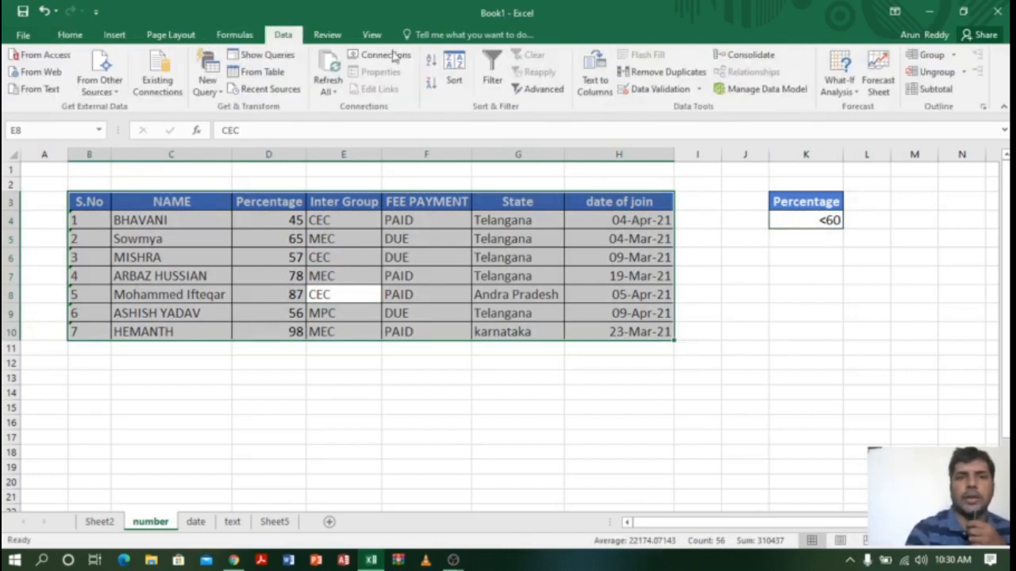
click(544, 89)
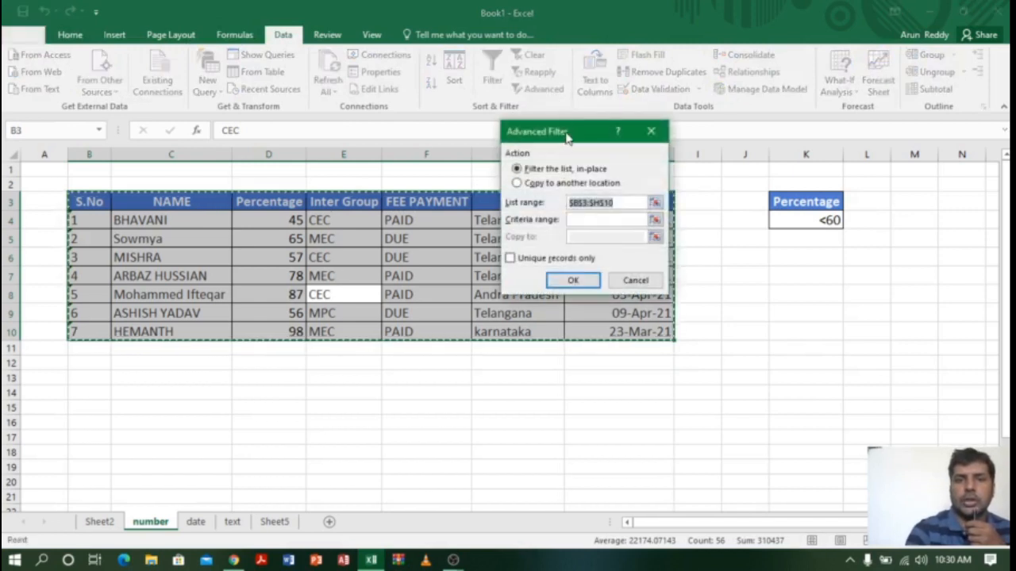
drag(565, 132, 582, 110)
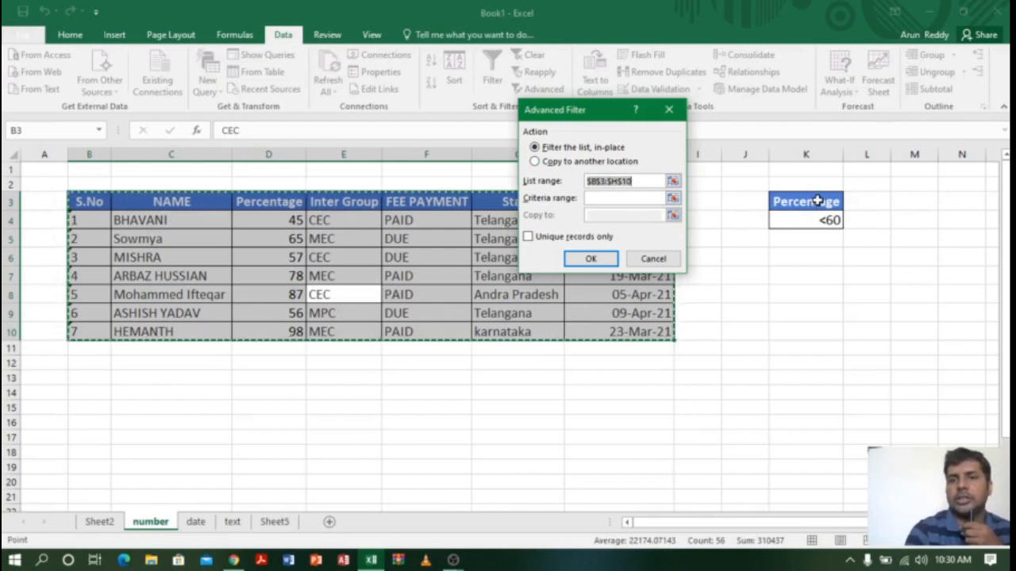
click(672, 200)
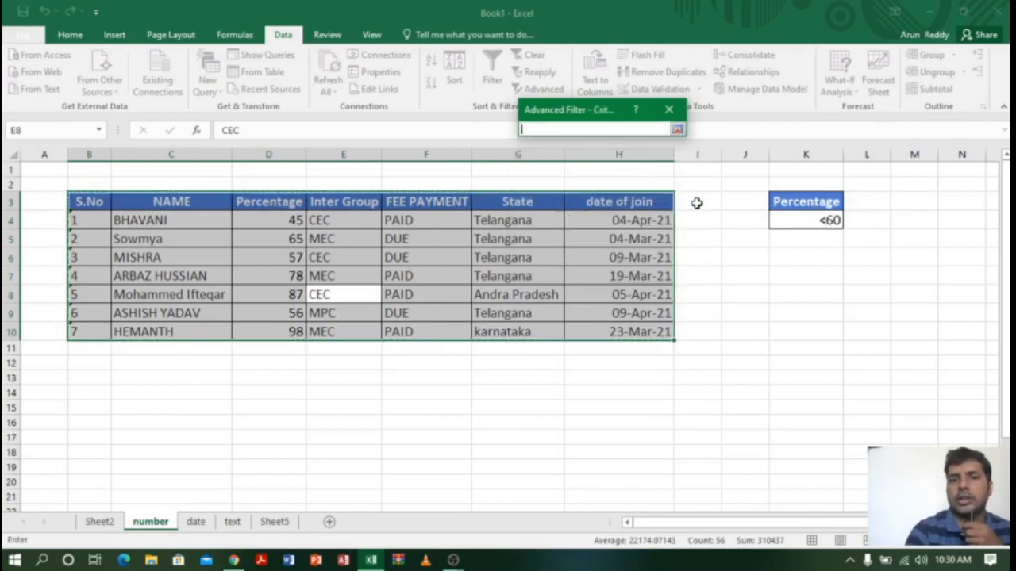
click(792, 201)
drag(791, 201, 779, 218)
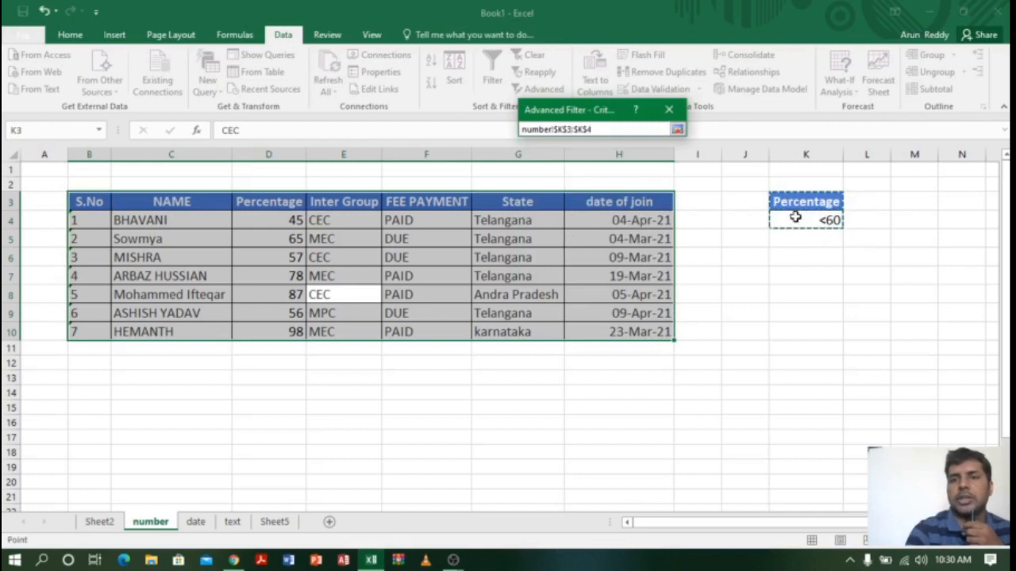
click(677, 130)
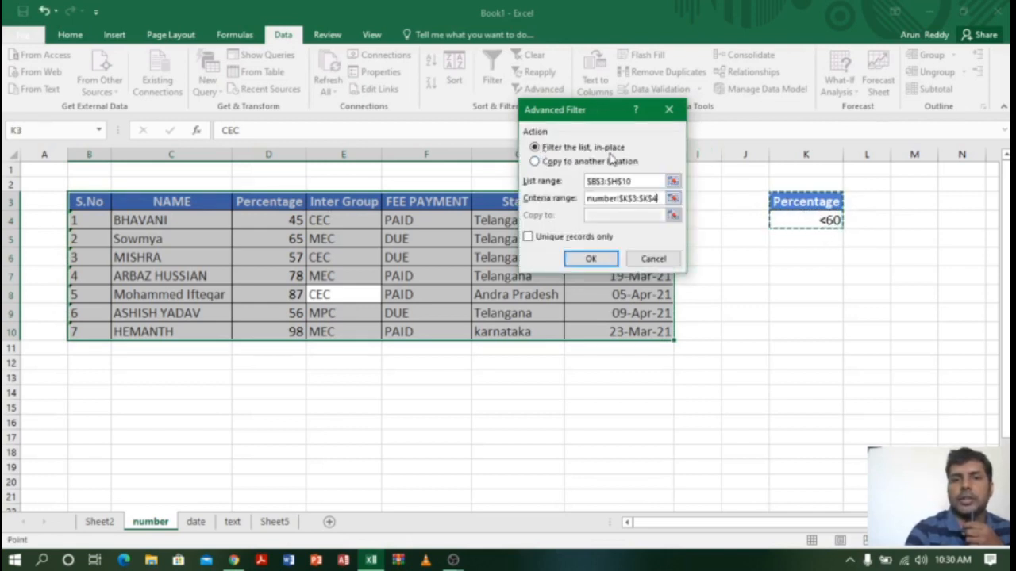
Step: Have the Advanced Filter copy its output to another location starting at B14, and run it
click(536, 162)
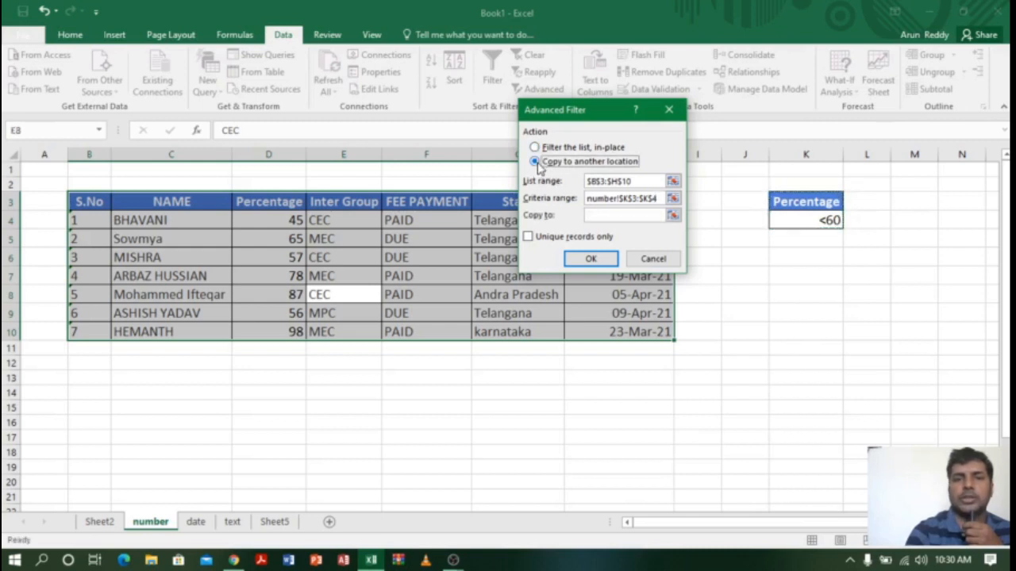
click(673, 217)
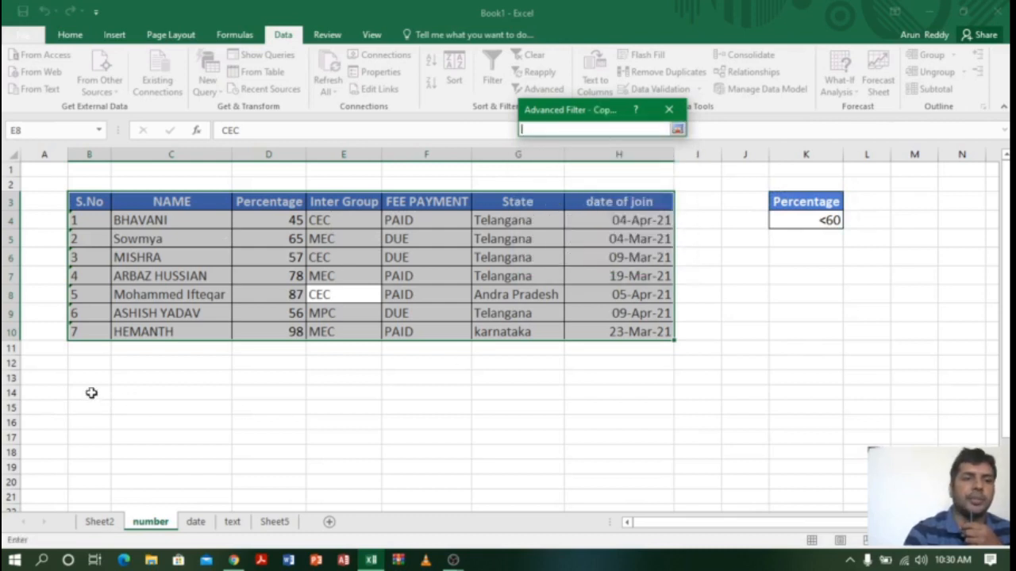
click(89, 394)
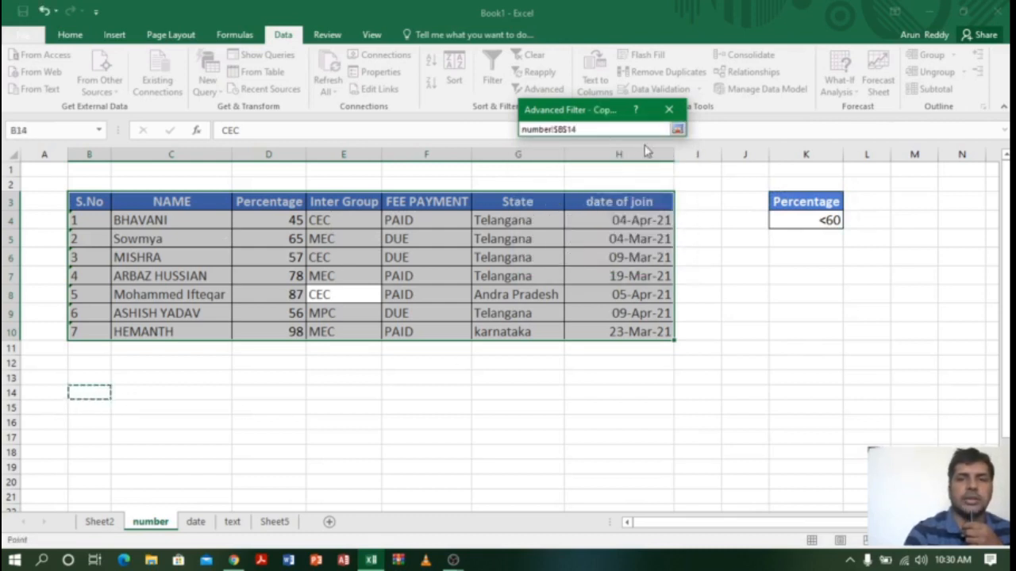
click(676, 127)
click(588, 258)
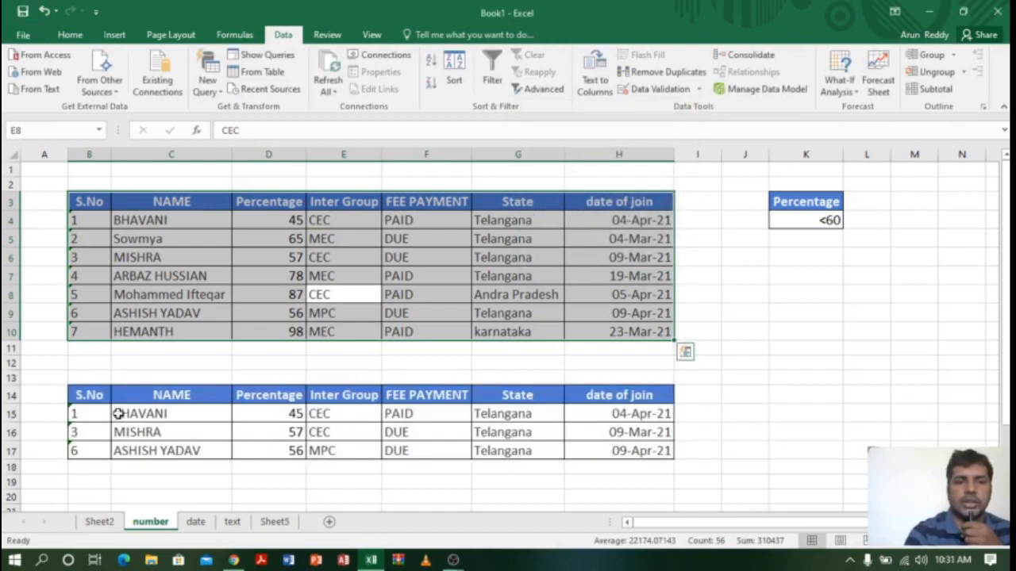
click(289, 234)
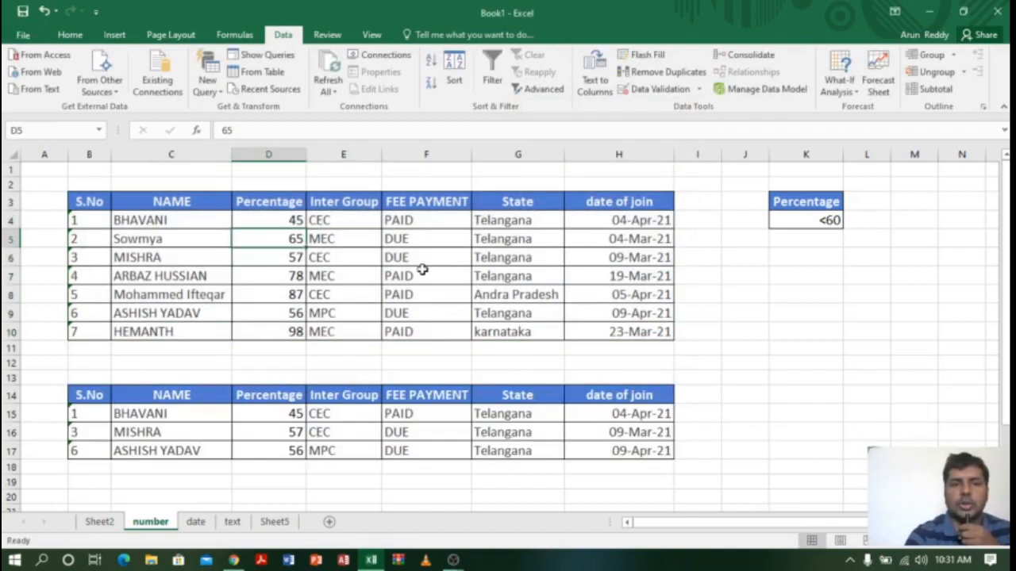
click(838, 221)
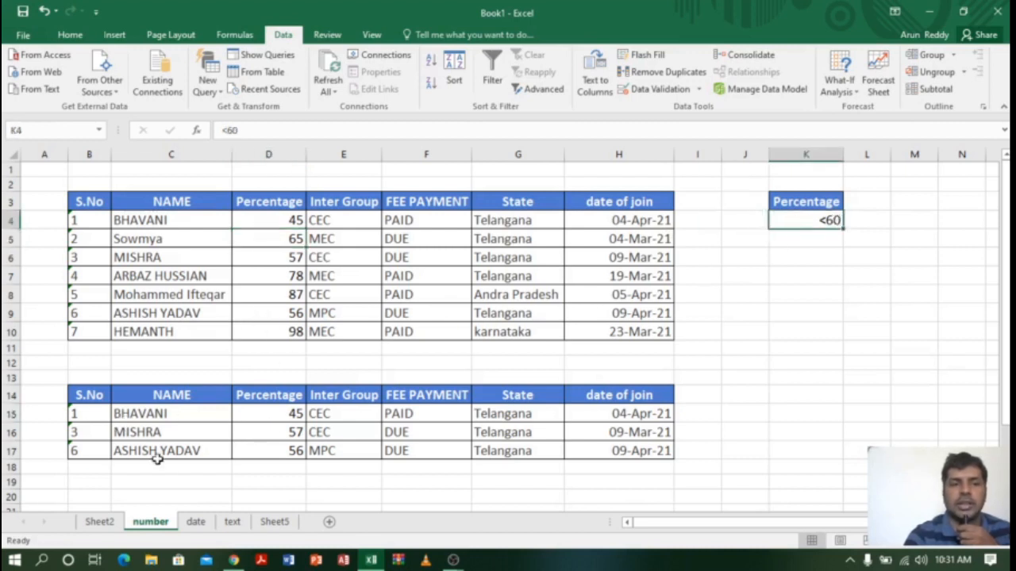
Step: On the date sheet, copy the date of join header and its first value to K3:K4 and fit column K's width to its contents
click(196, 522)
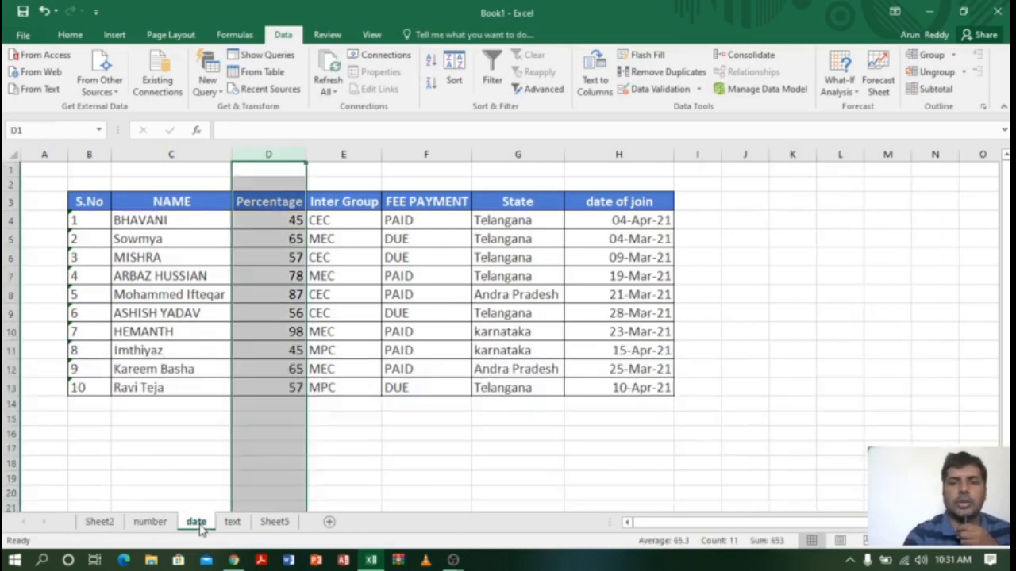
click(346, 300)
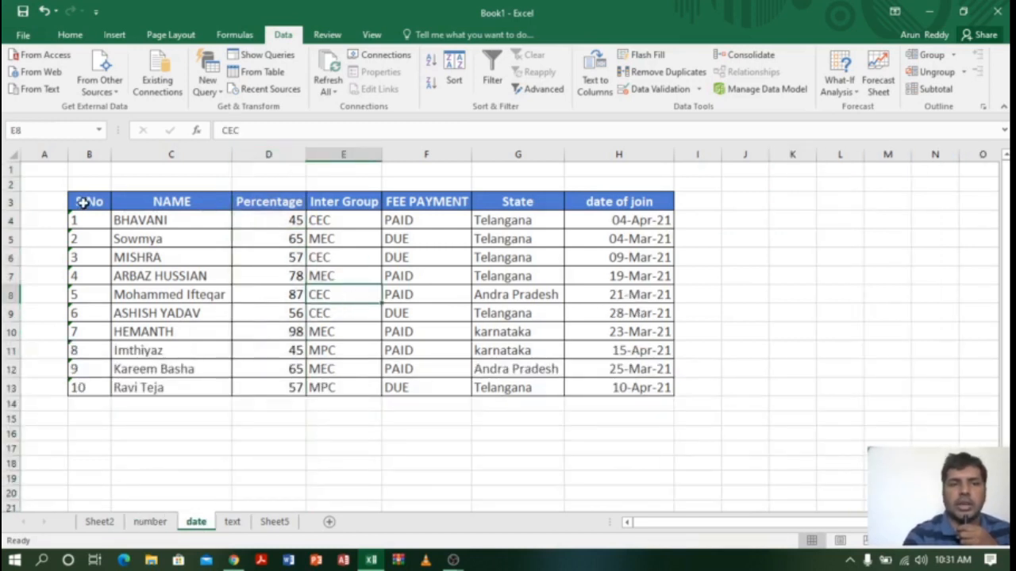
drag(650, 199, 644, 220)
key(ctrl+c)
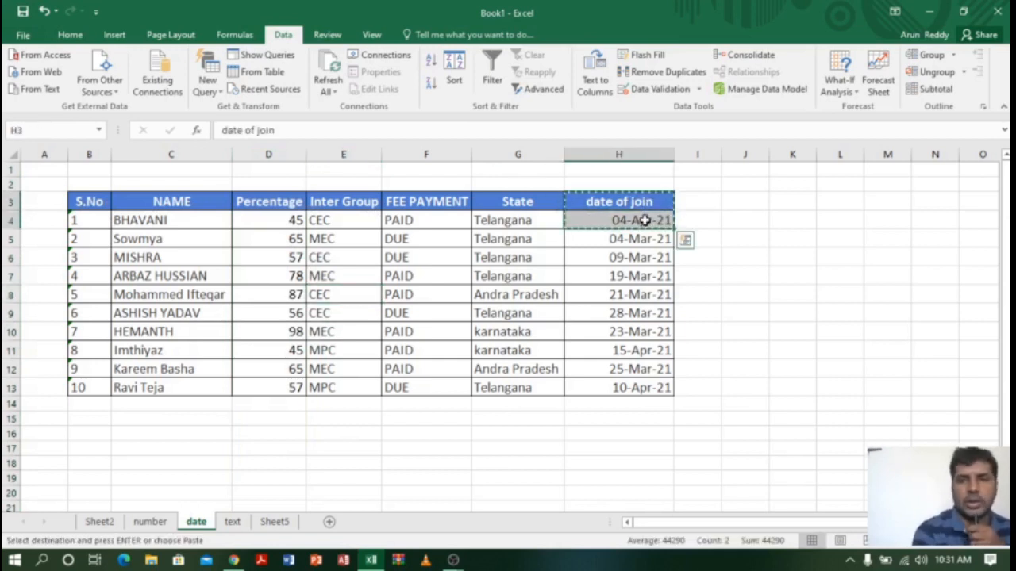
click(782, 203)
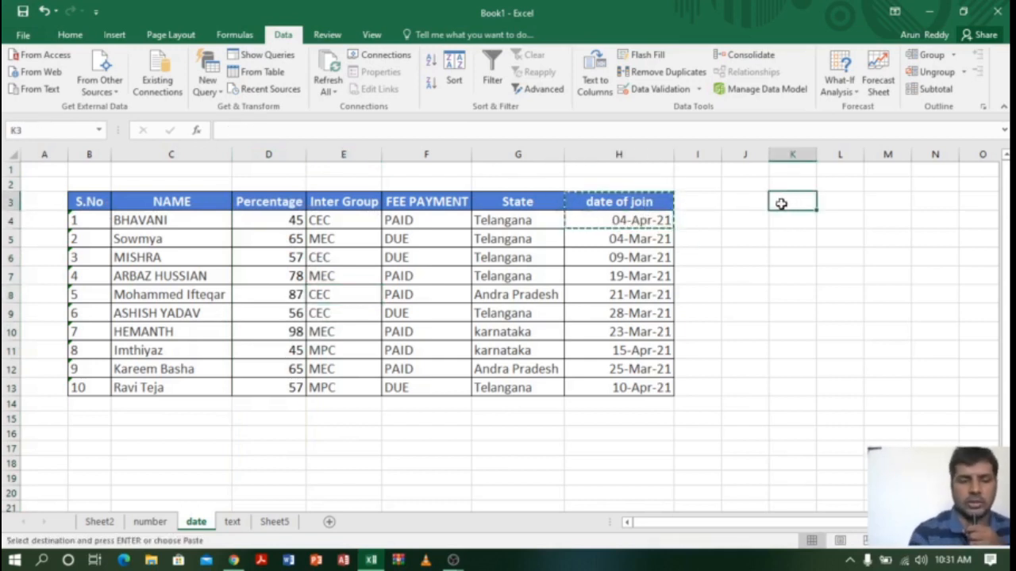
key(ctrl+v)
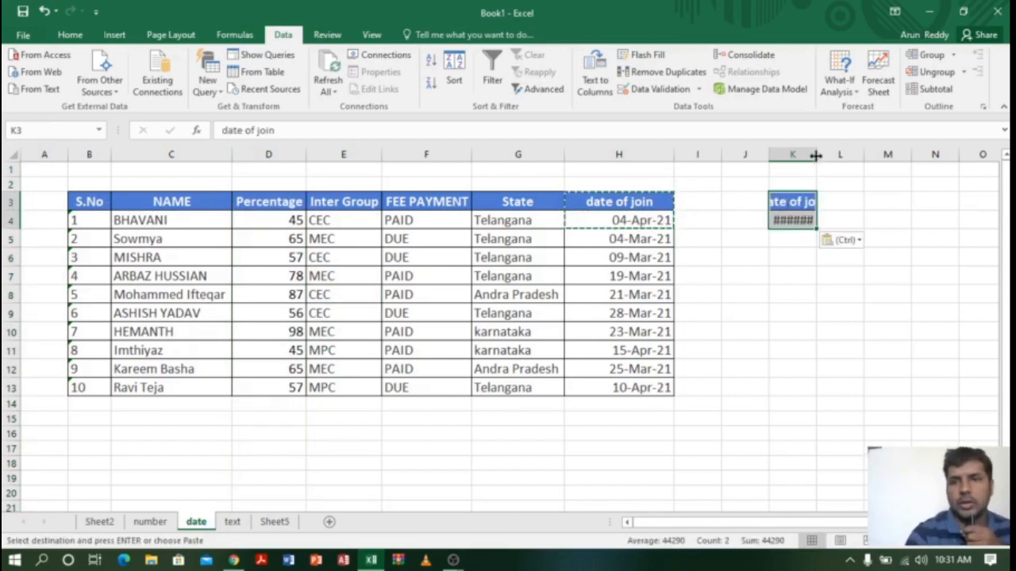
double_click(816, 154)
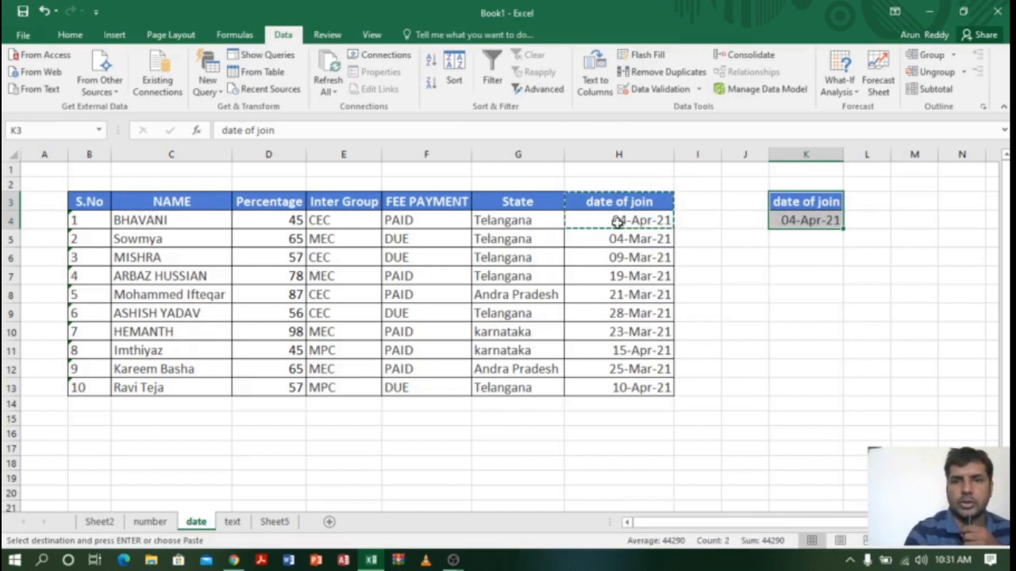
Step: Change the criteria value under the copied date of join header in K4 to <3/31/2021
double_click(807, 220)
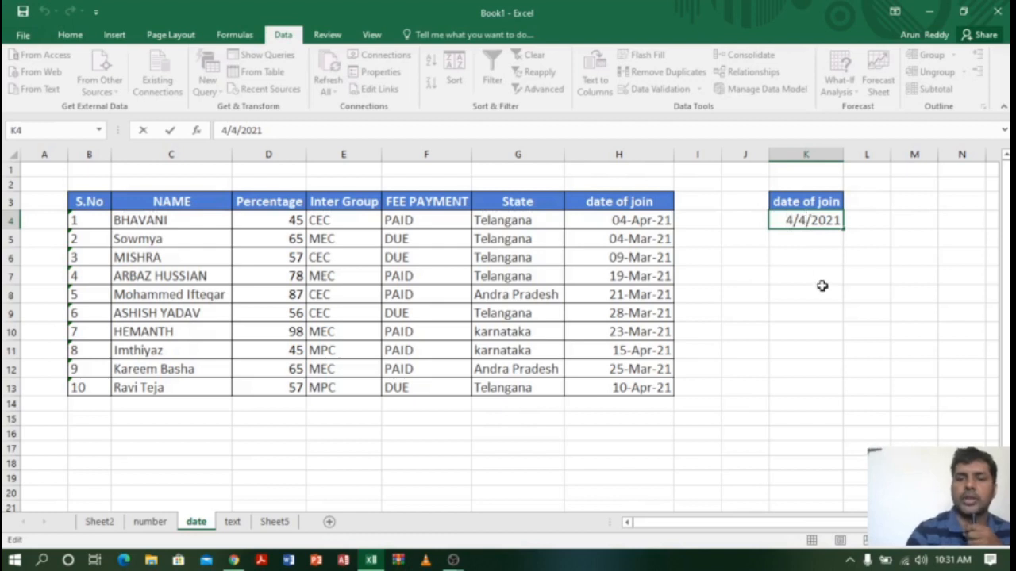
key(BackSpace)
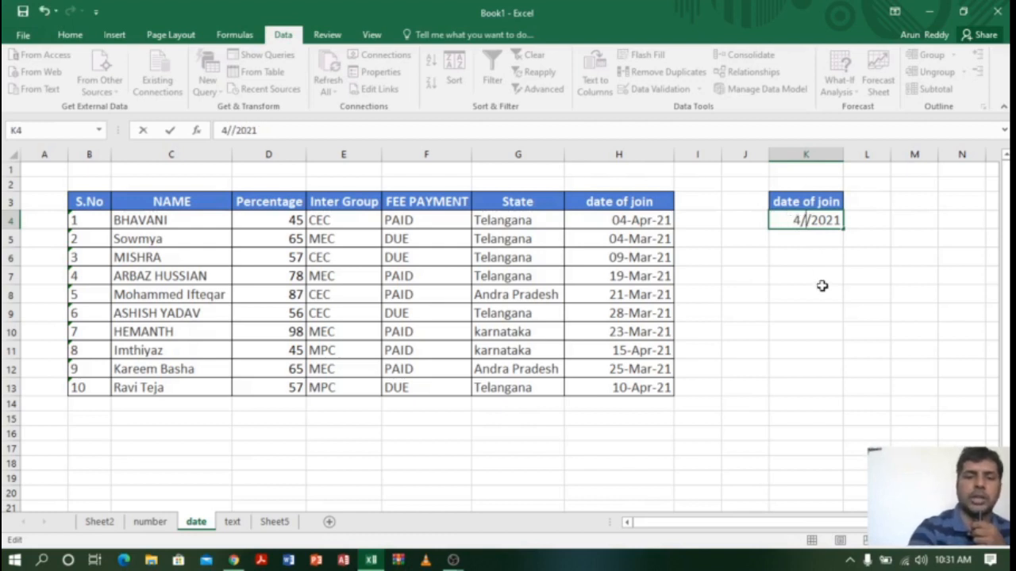
text(30)
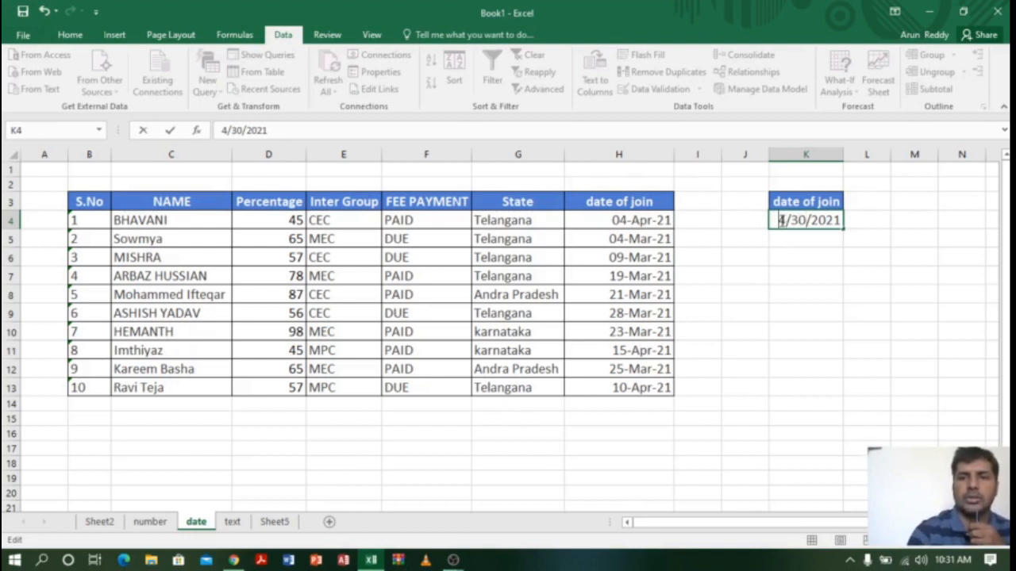
click(787, 220)
key(BackSpace)
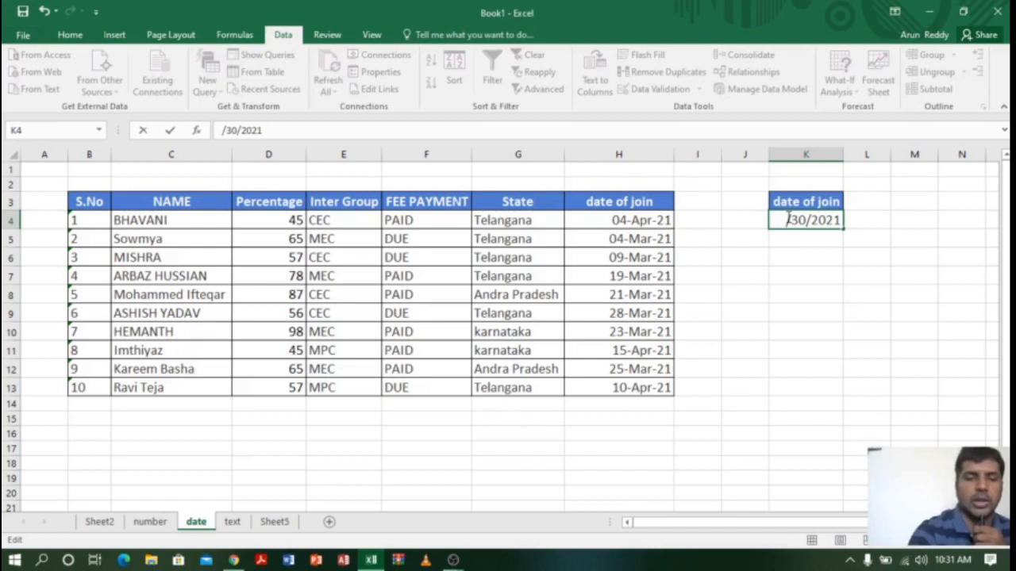
text(3)
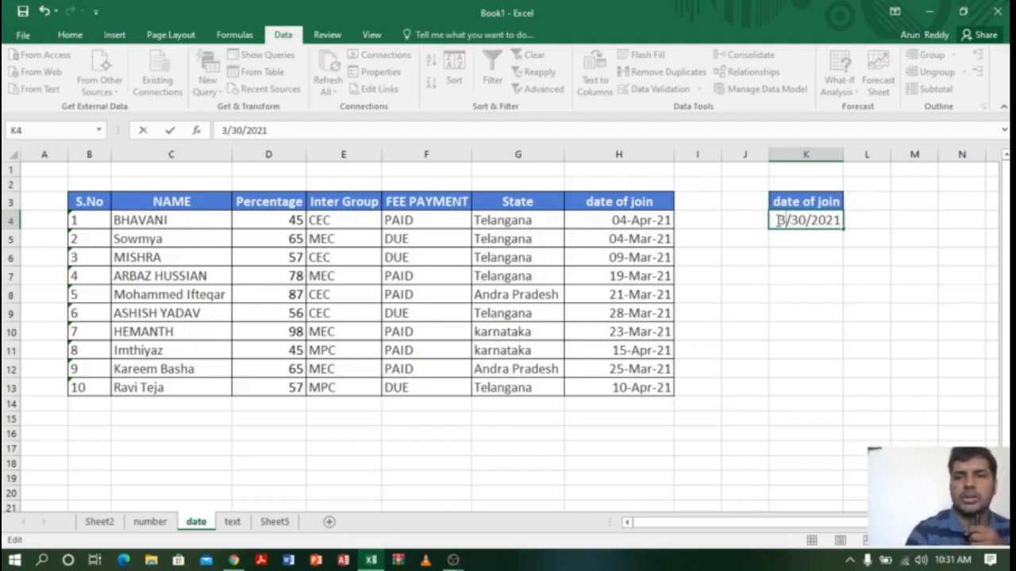
text(<)
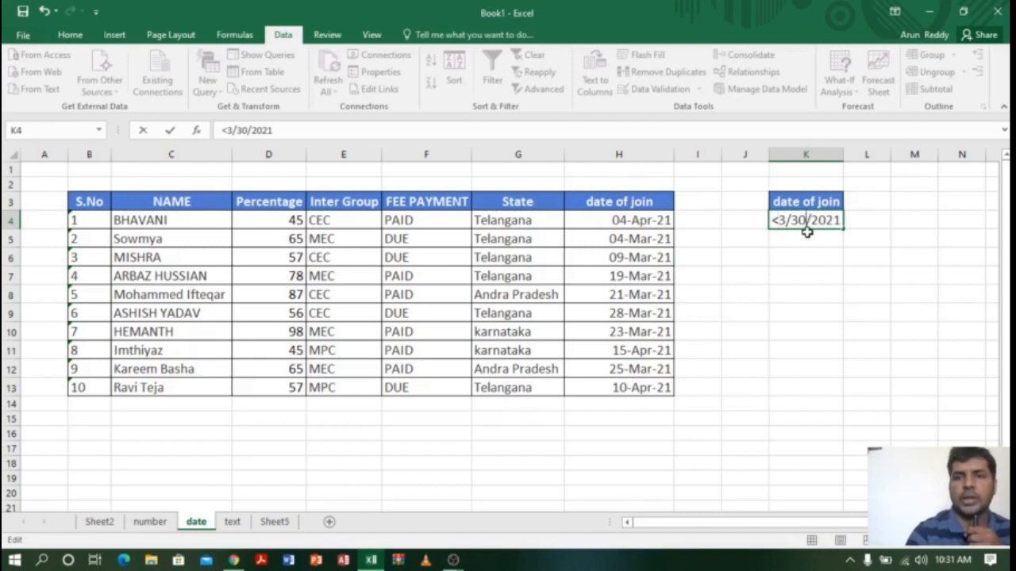
key(BackSpace)
text(1)
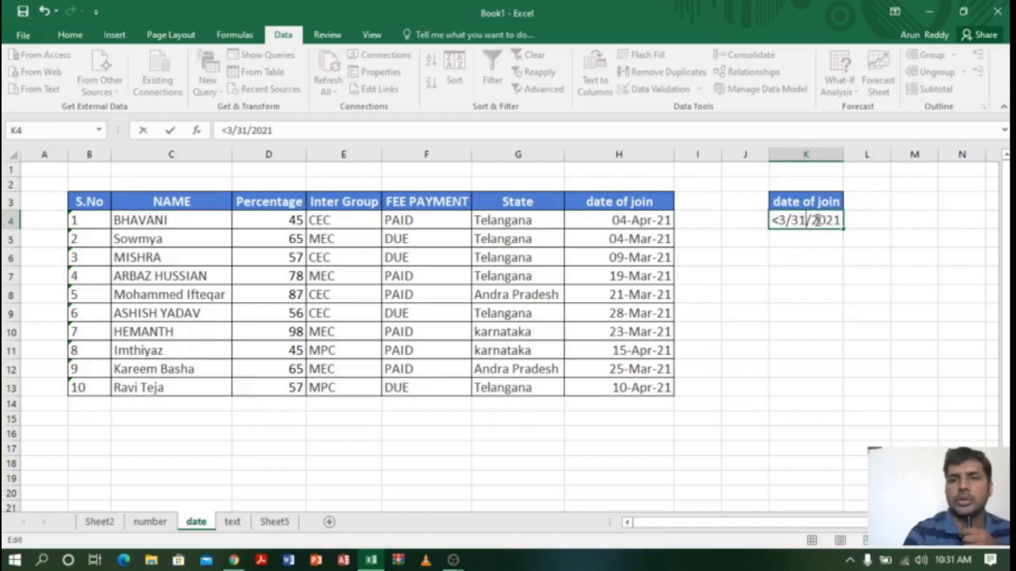
click(805, 236)
click(809, 221)
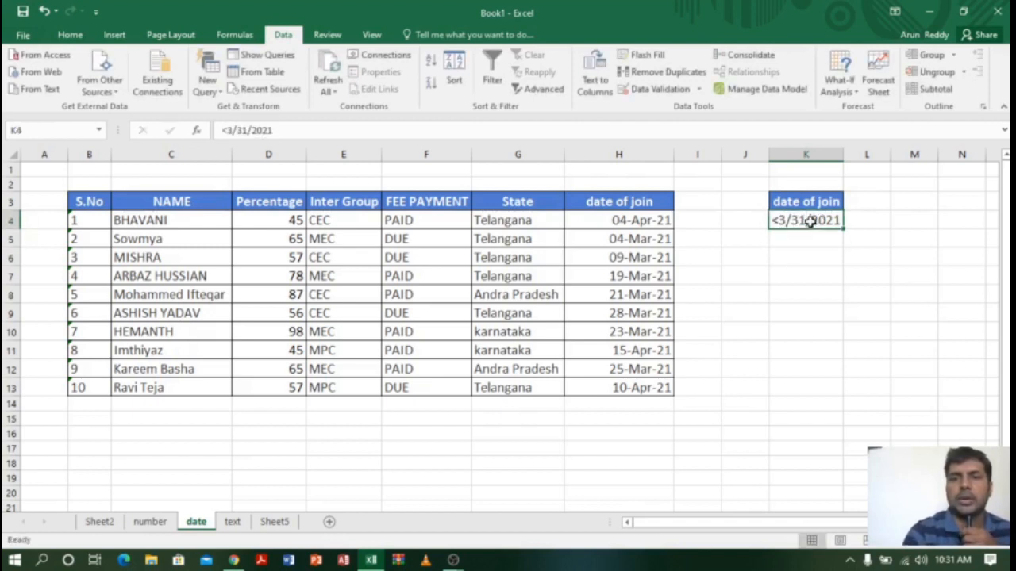
Step: Start an Advanced Filter on the whole student table B3:H13 and set its criteria range to K3:K4
click(279, 310)
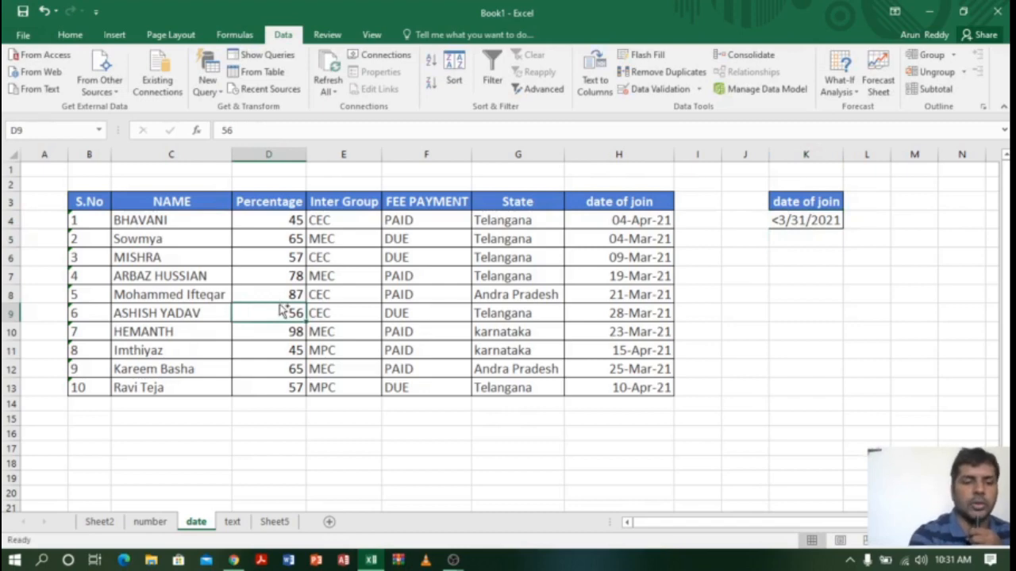
key(ctrl+a)
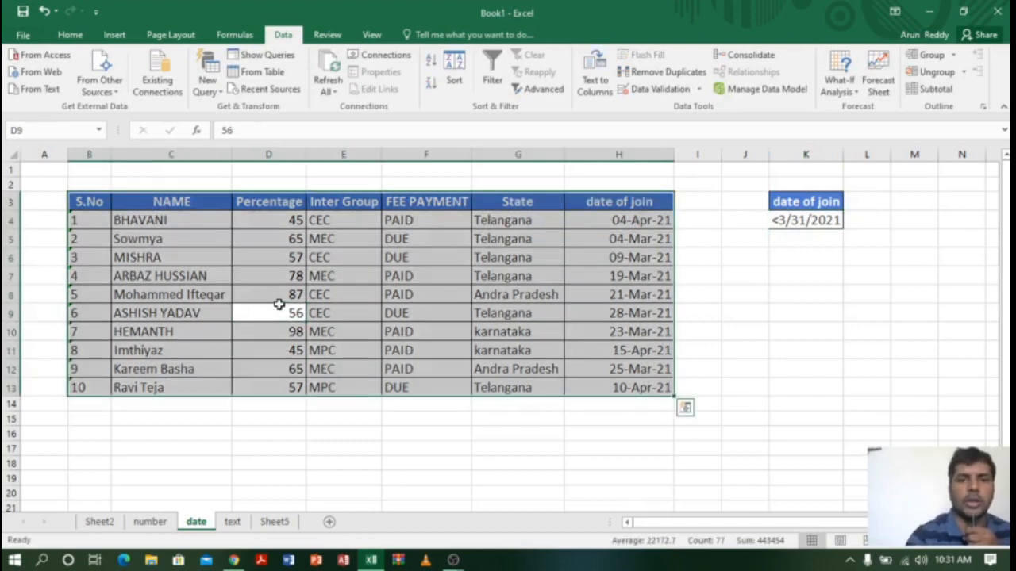
click(538, 88)
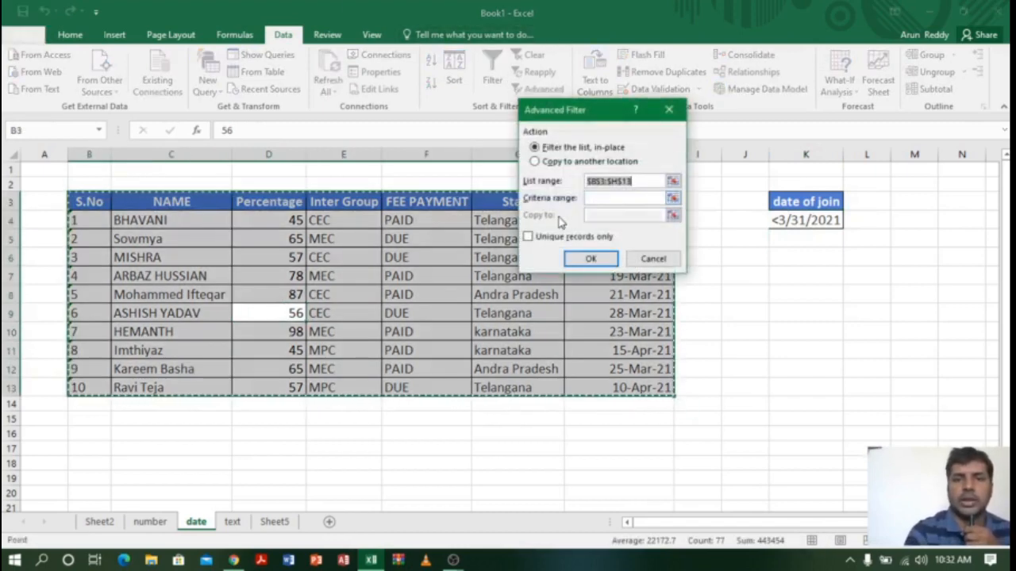
click(672, 199)
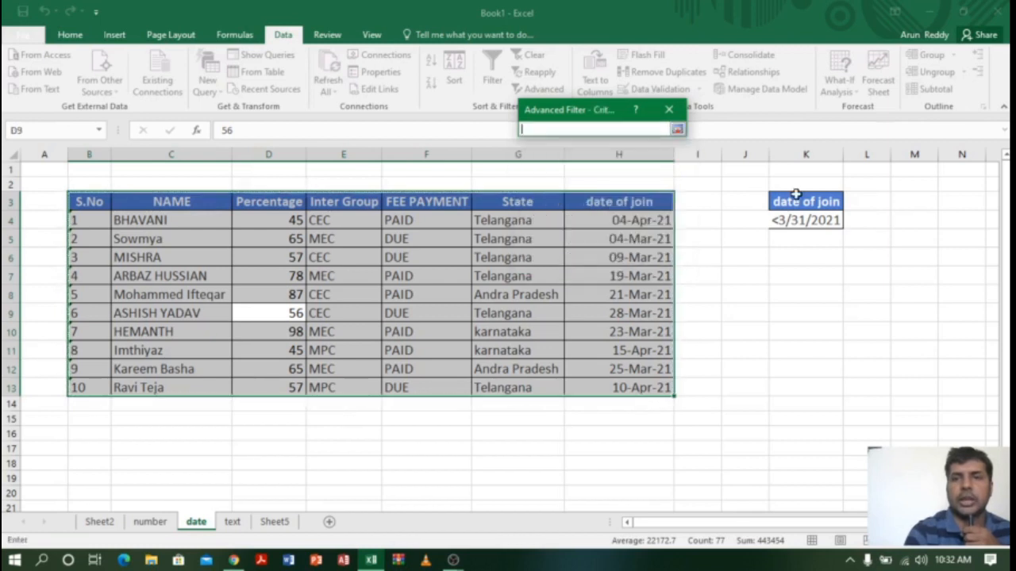
drag(807, 200, 801, 222)
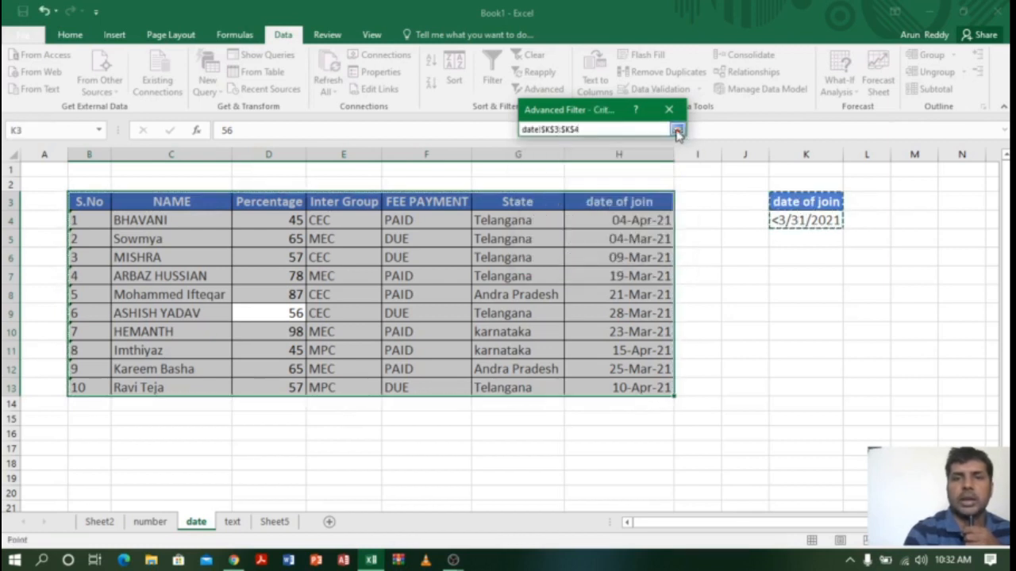
click(677, 128)
Step: Have the Advanced Filter copy its output to another location starting at B16, and run it
click(672, 214)
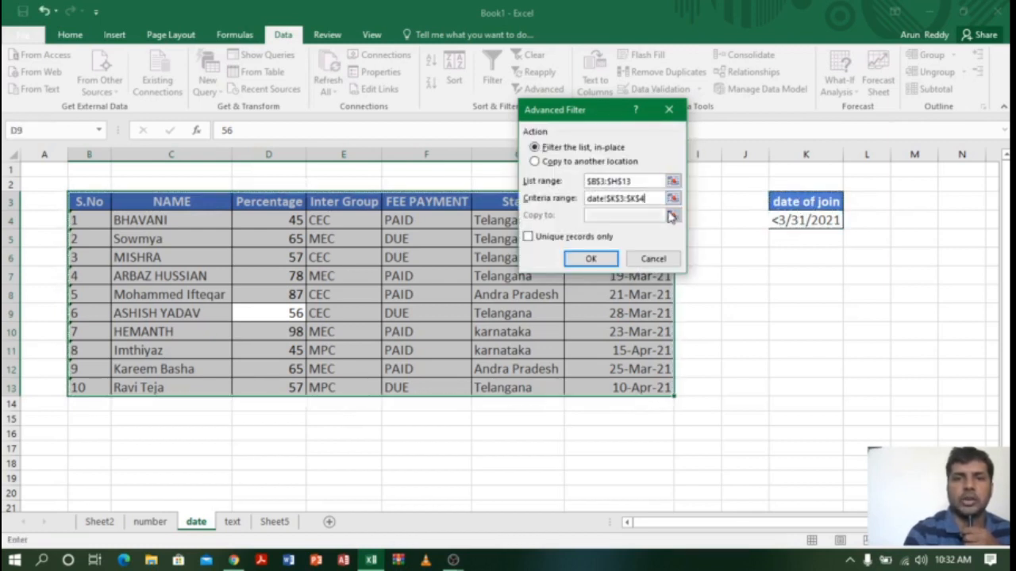
click(556, 162)
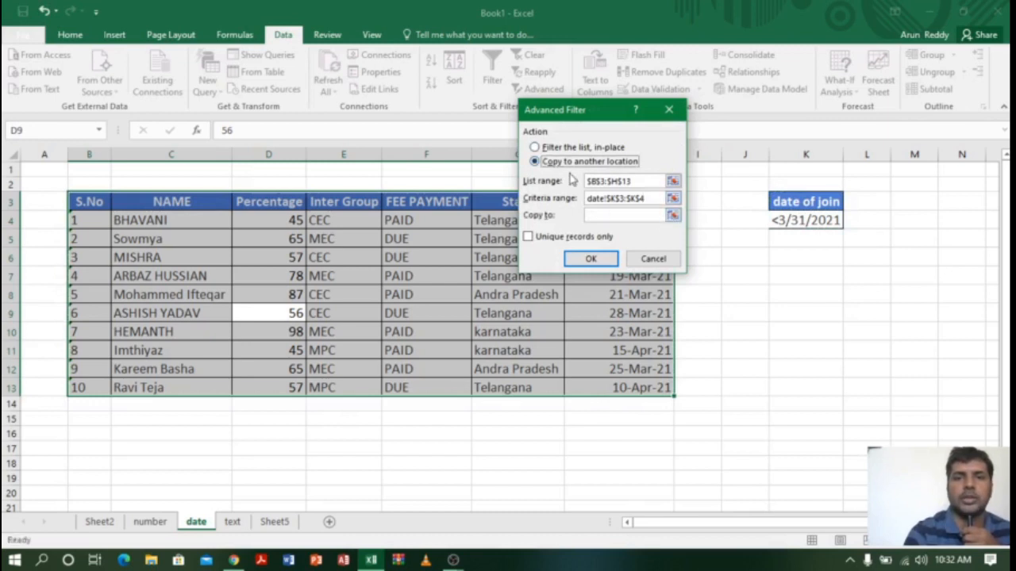
click(673, 215)
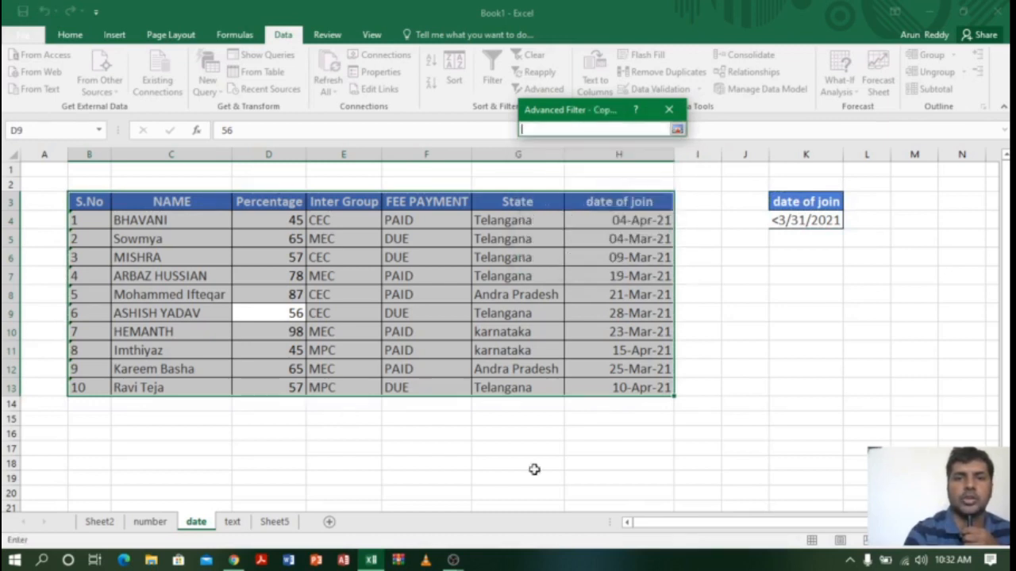
click(89, 435)
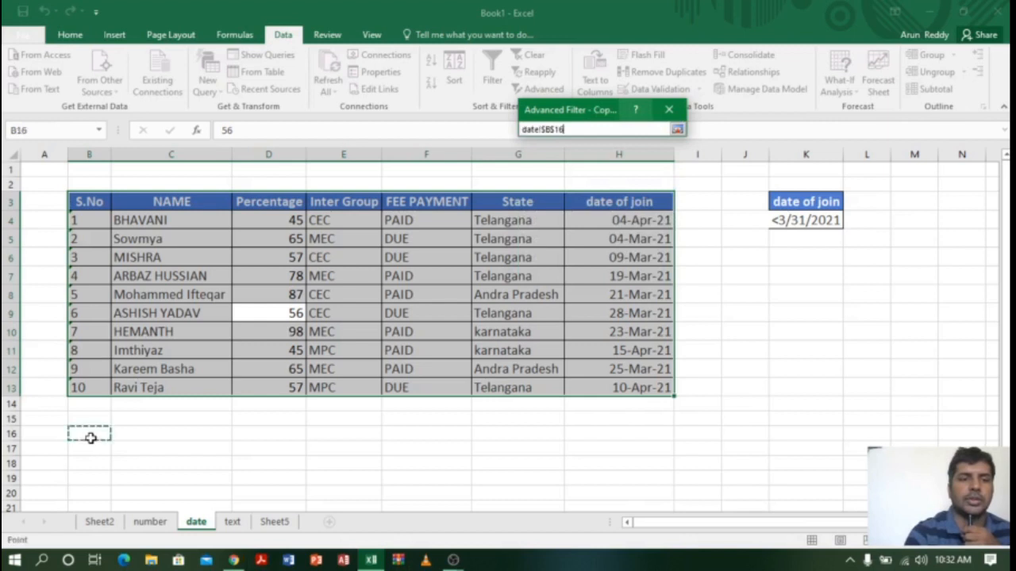
click(677, 129)
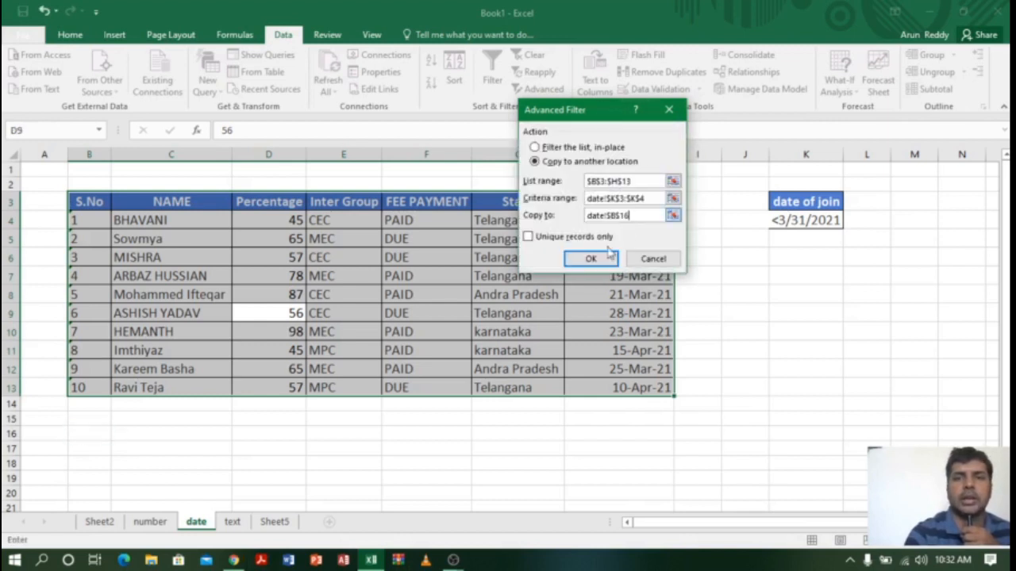
click(584, 260)
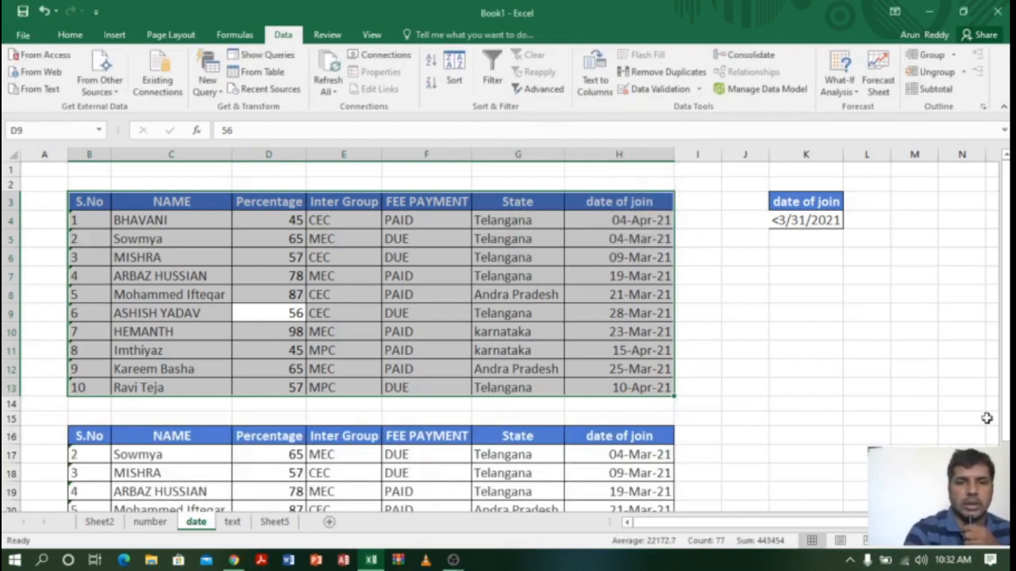
Step: Compare the date of join values in the filtered output with those in the source table and the criteria
drag(1008, 222, 1008, 227)
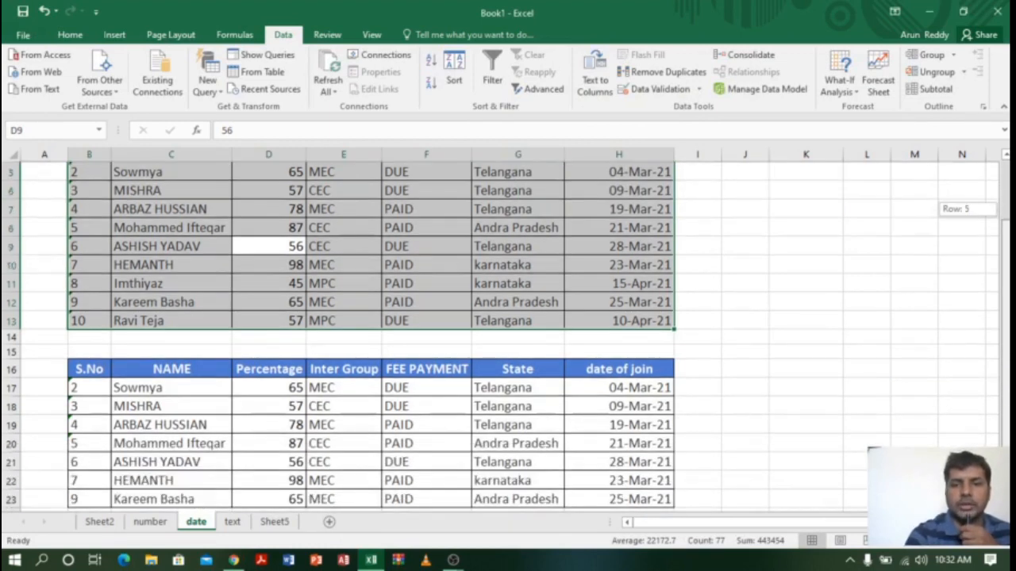
drag(618, 392, 629, 495)
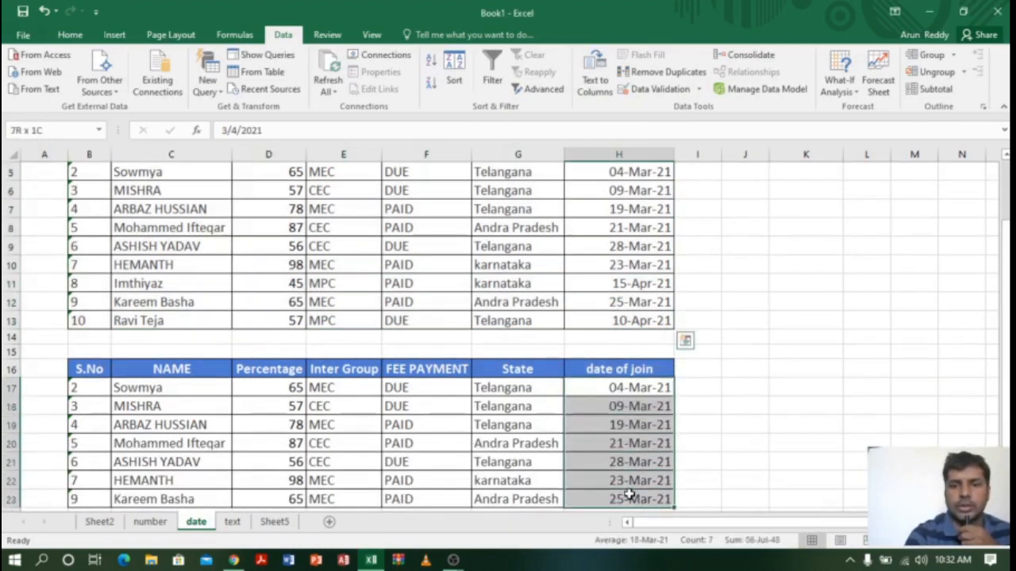
click(618, 320)
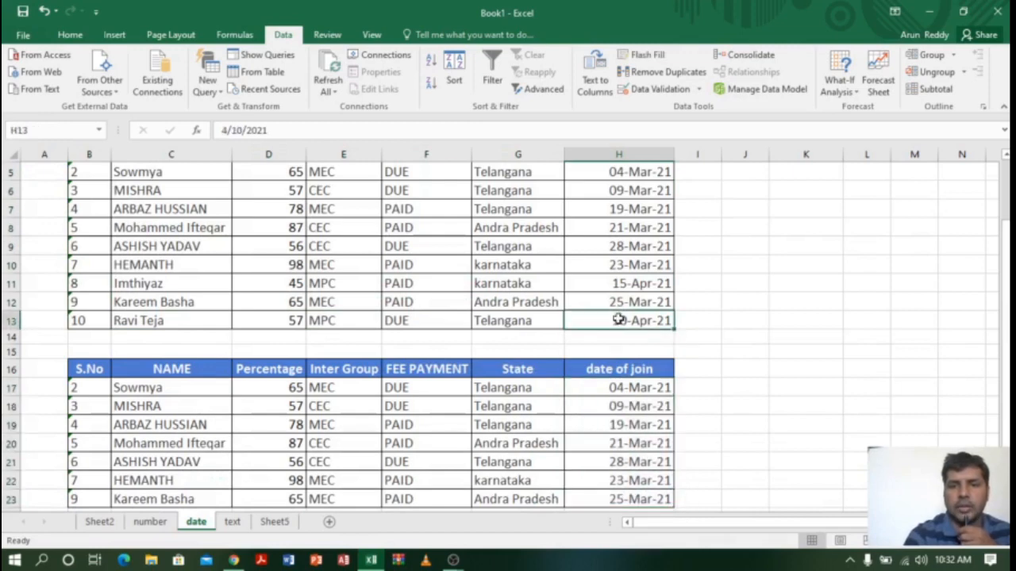
click(623, 288)
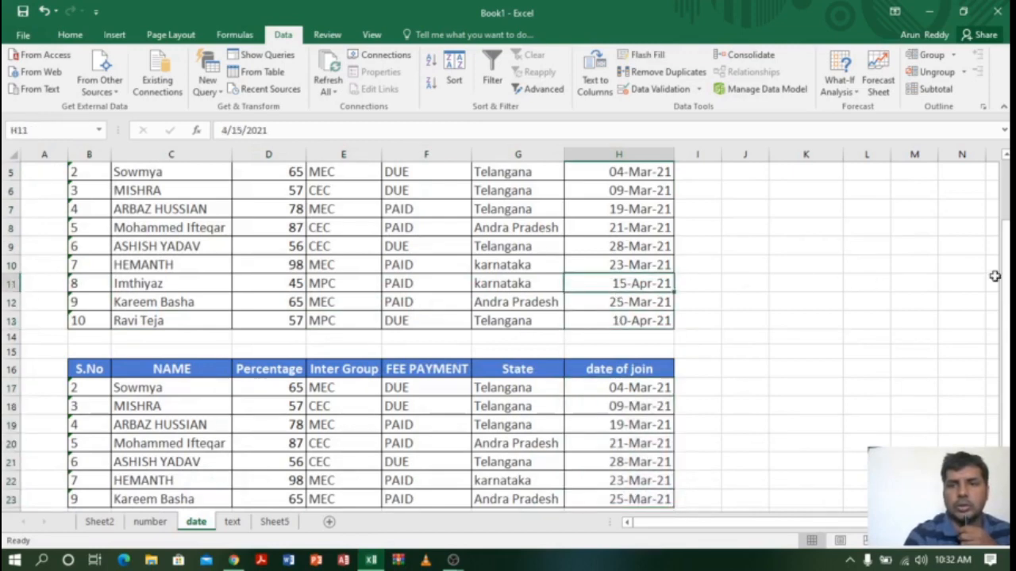
drag(1004, 262, 1004, 202)
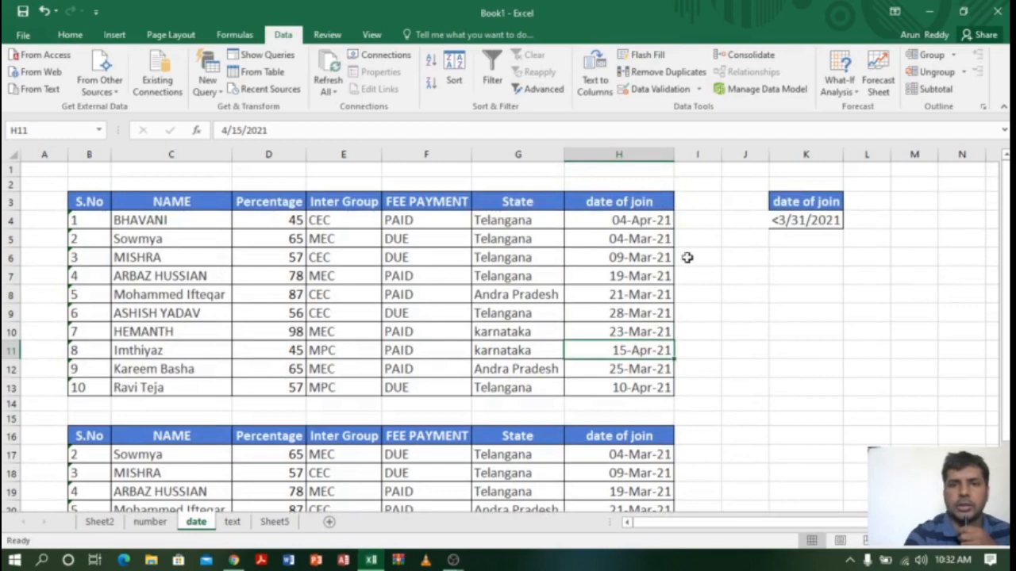
click(648, 221)
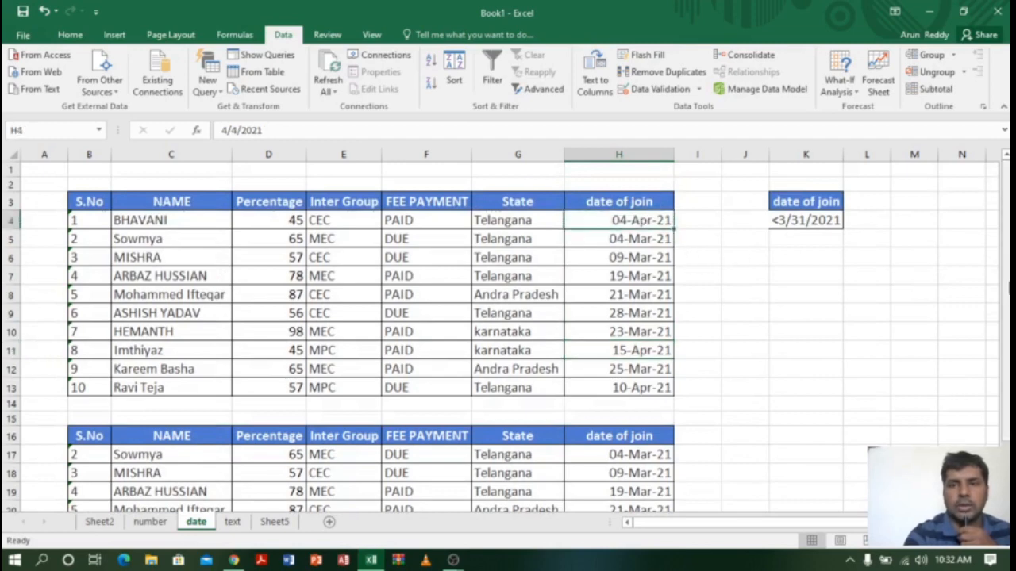
drag(1006, 254, 1005, 259)
drag(662, 385, 659, 505)
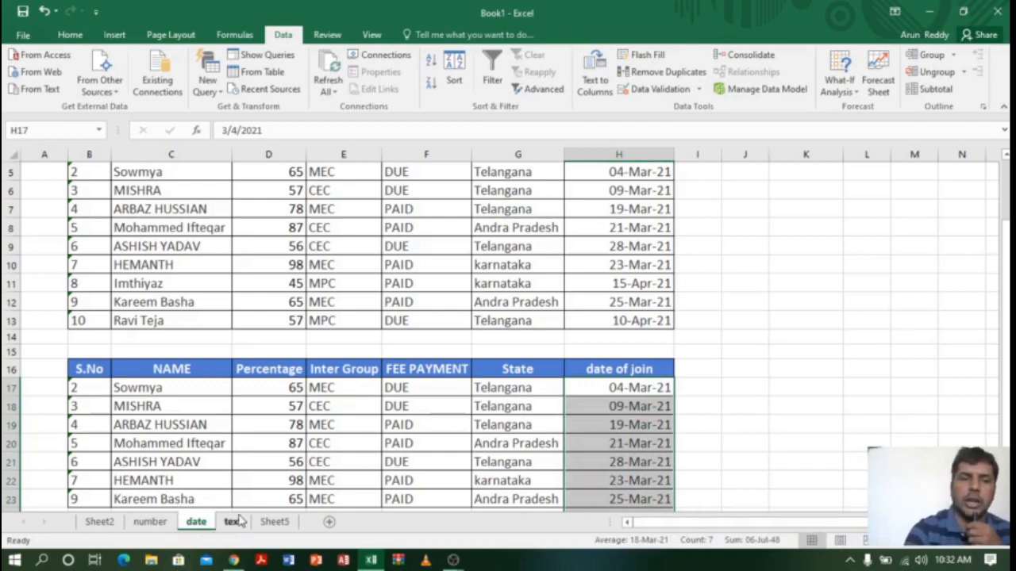
Step: On the text sheet, delete column L containing the existing FEE PAYMENT criteria
click(233, 522)
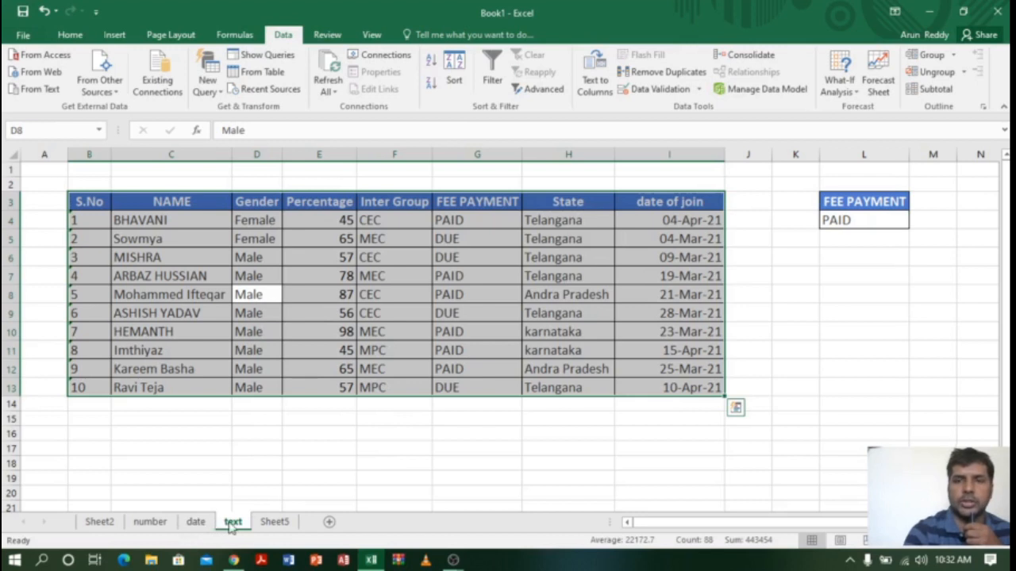
click(857, 279)
right_click(886, 155)
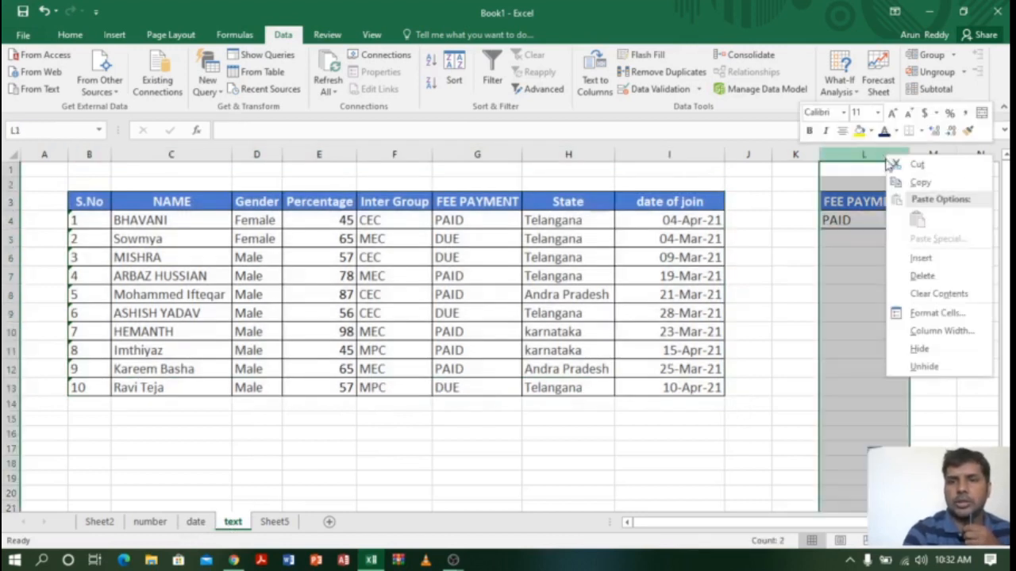
click(942, 276)
click(830, 277)
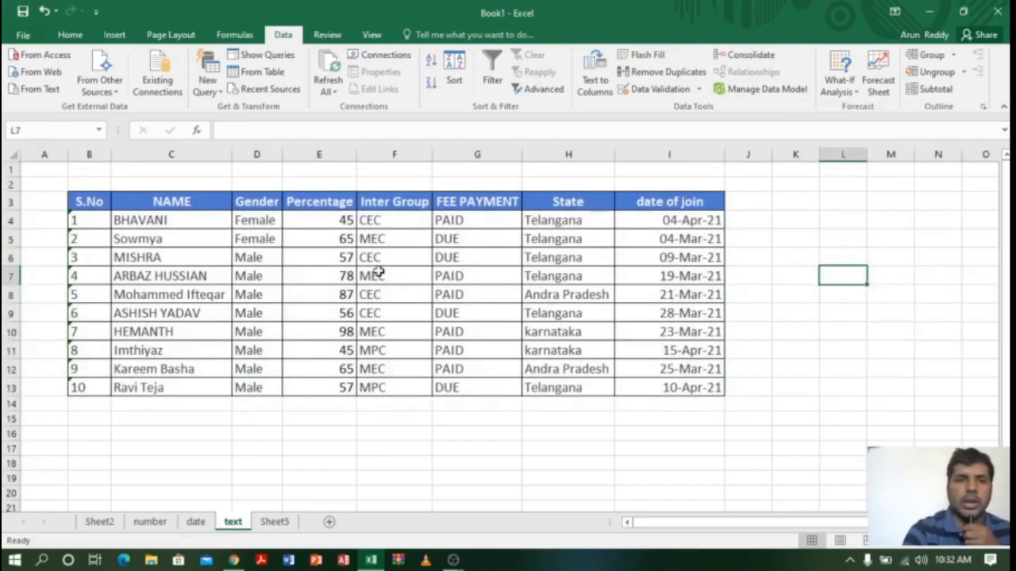
Step: Copy the Inter Group header and its first value from F3:F4 to L3:L4 as filter criteria
drag(392, 204, 393, 220)
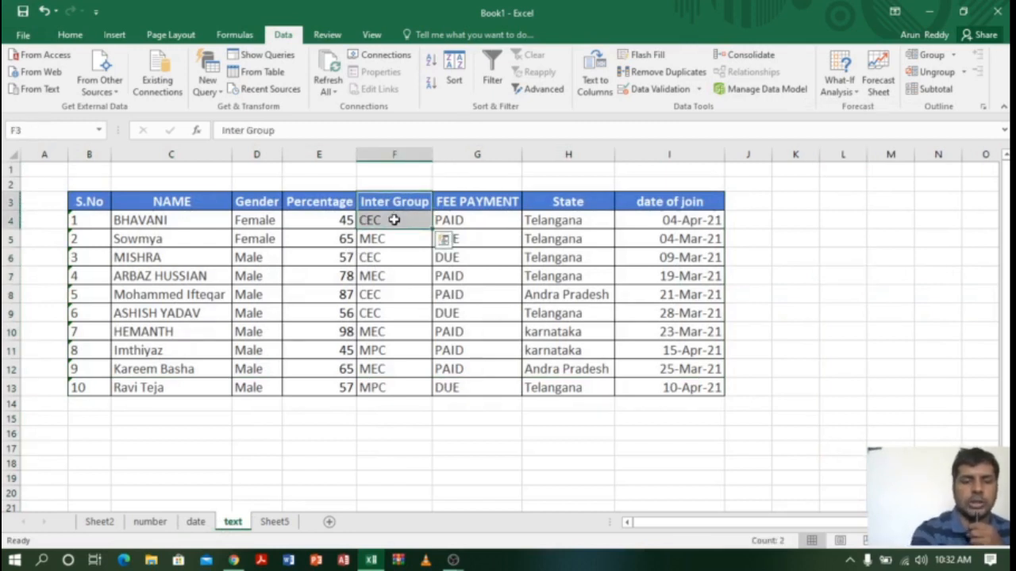
key(ctrl+c)
click(843, 204)
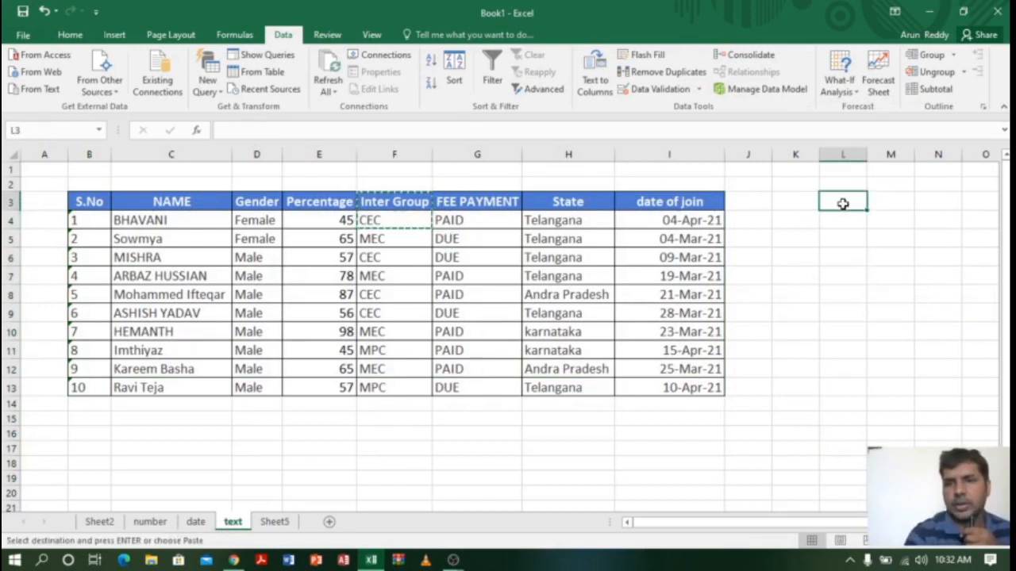
key(ctrl+v)
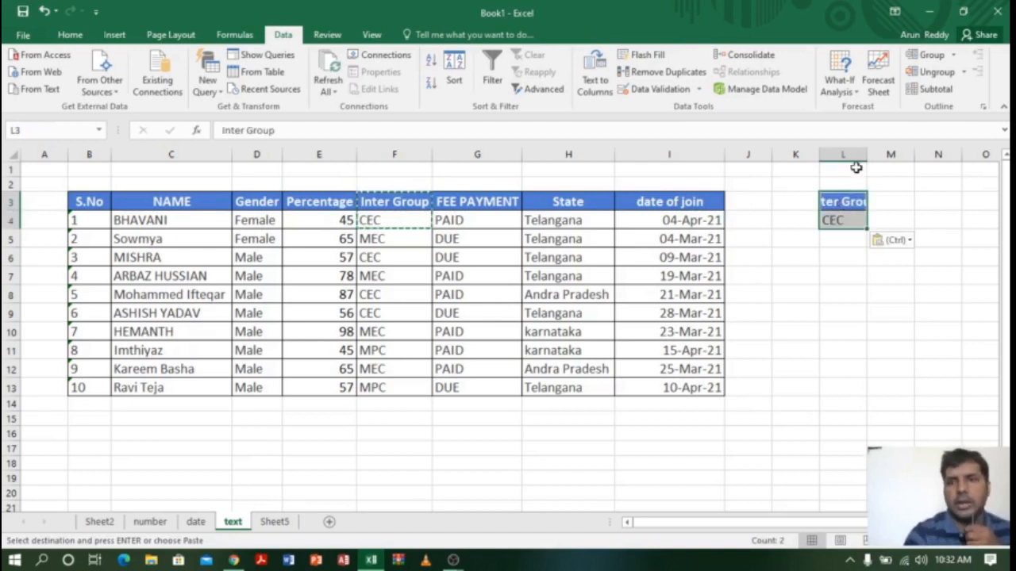
Step: Change the Inter Group criterion in L4 to MEC and autofit column L to its header
drag(867, 156, 873, 156)
double_click(845, 221)
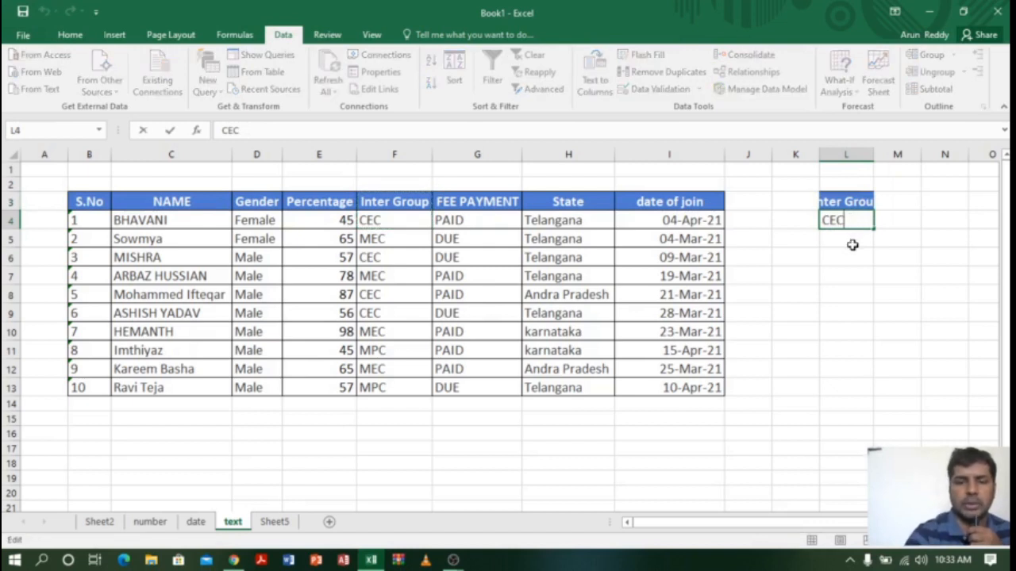
key(BackSpace)
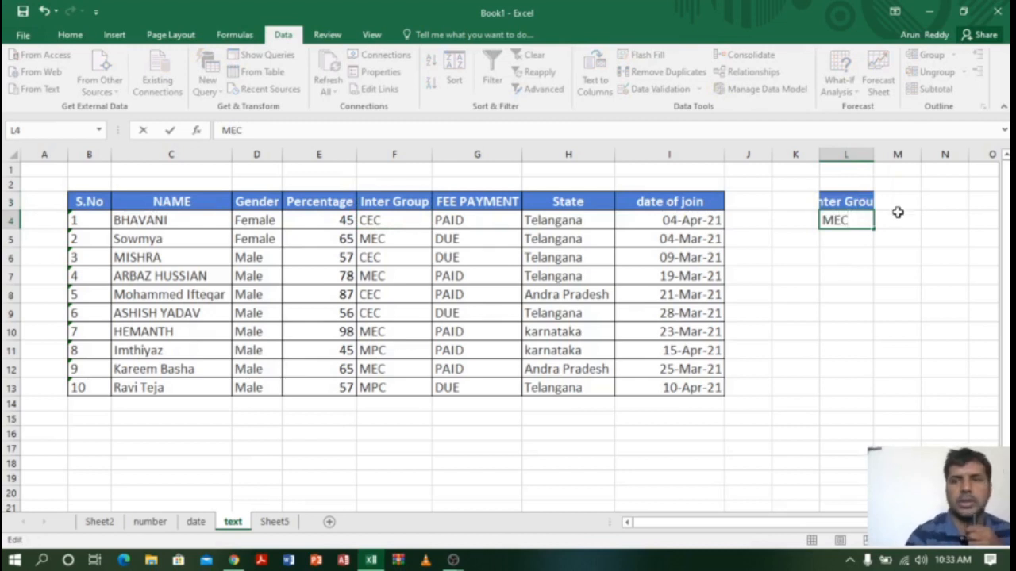
click(876, 155)
double_click(873, 155)
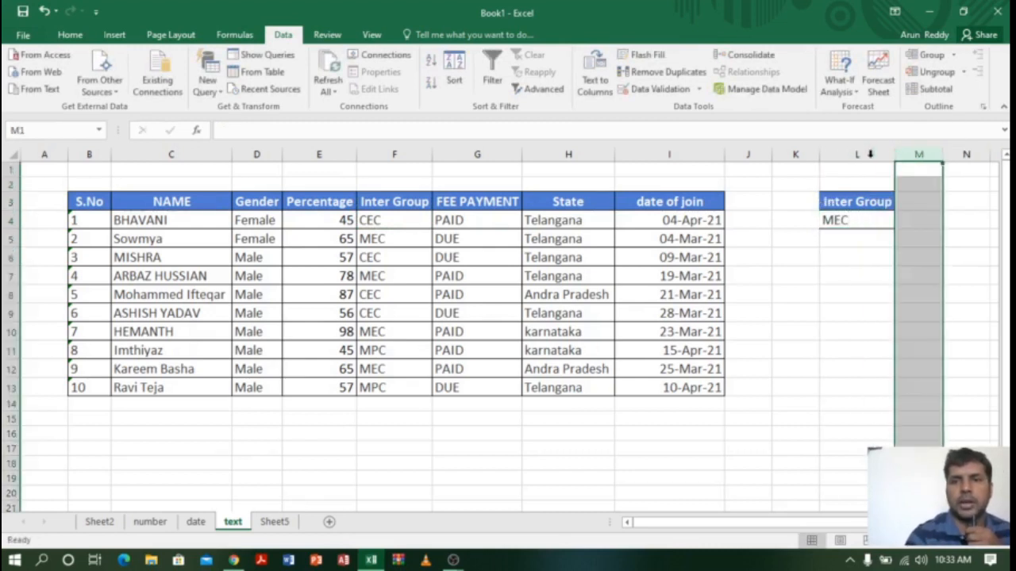
Step: Start an Advanced Filter on the student table B3:I13 with the criteria range L3:L4
click(425, 317)
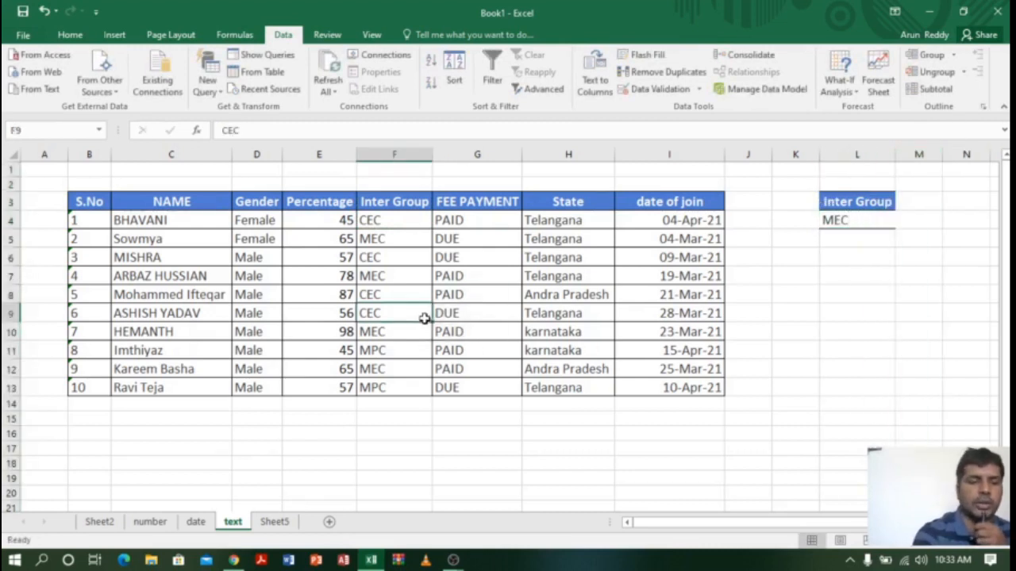
key(ctrl+a)
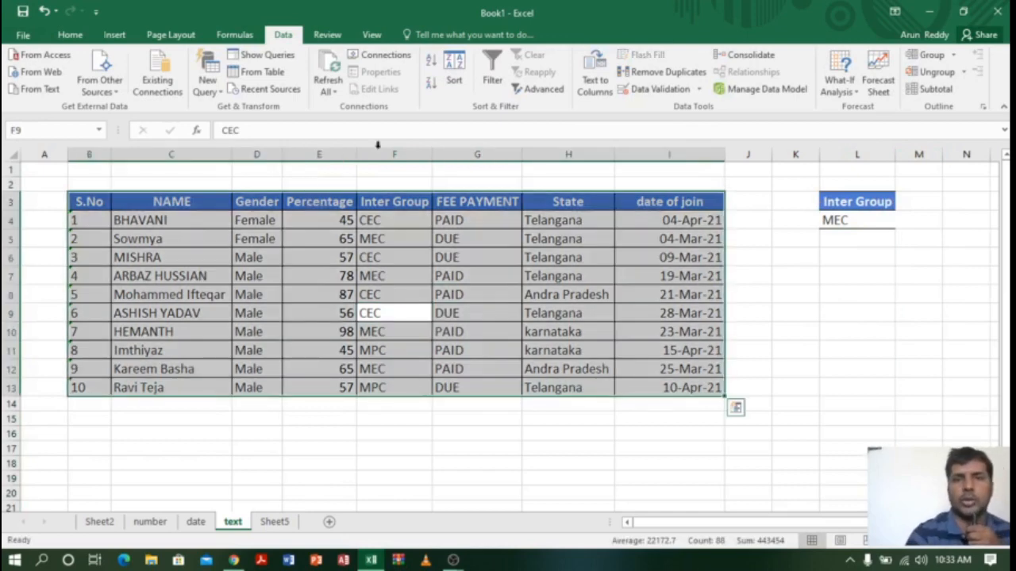
click(540, 89)
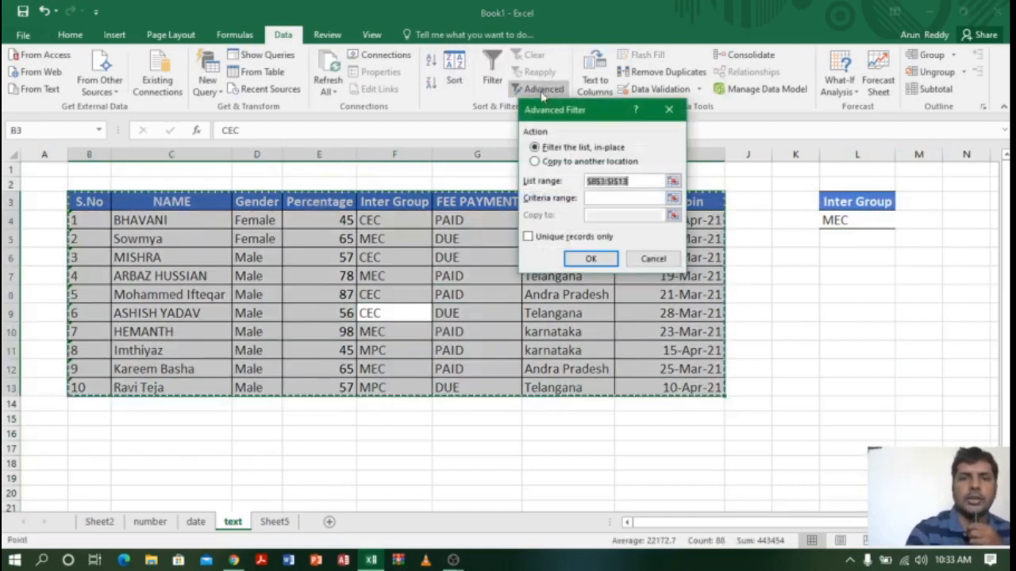
click(673, 199)
drag(834, 203, 848, 218)
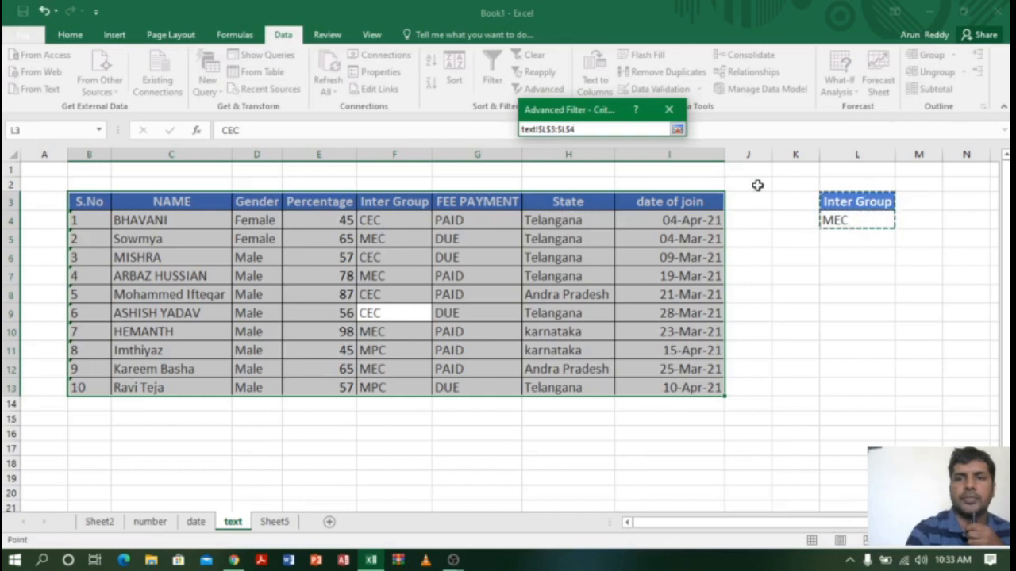
click(677, 129)
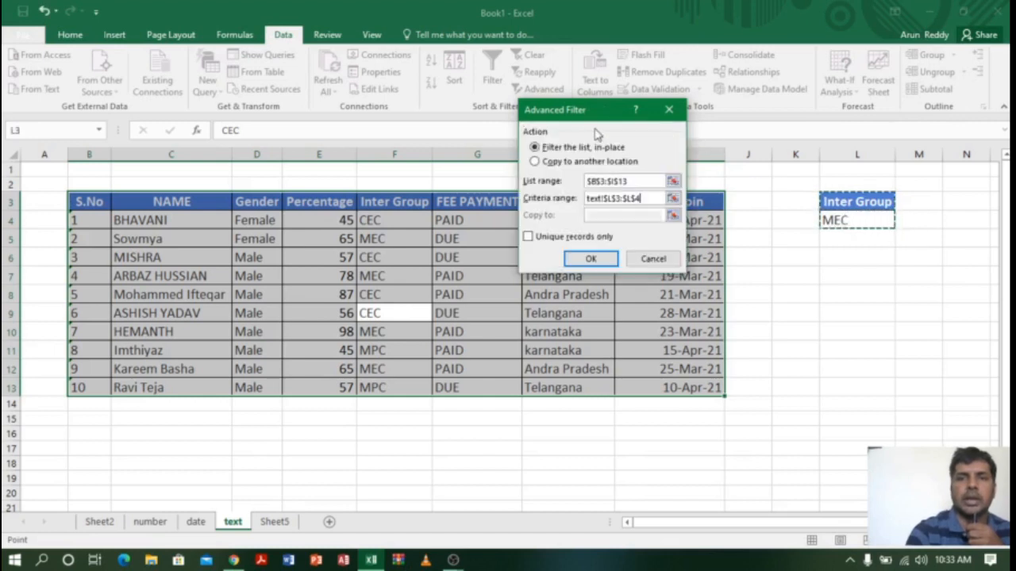
Step: Have the Inter Group filter copy its matching rows to another location starting at B17, and run it
click(545, 162)
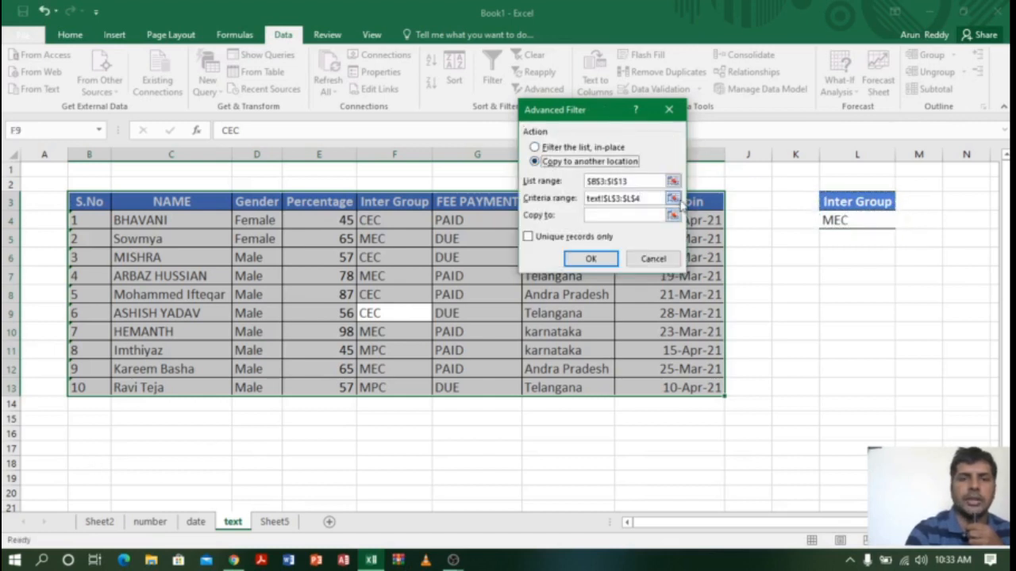
click(673, 215)
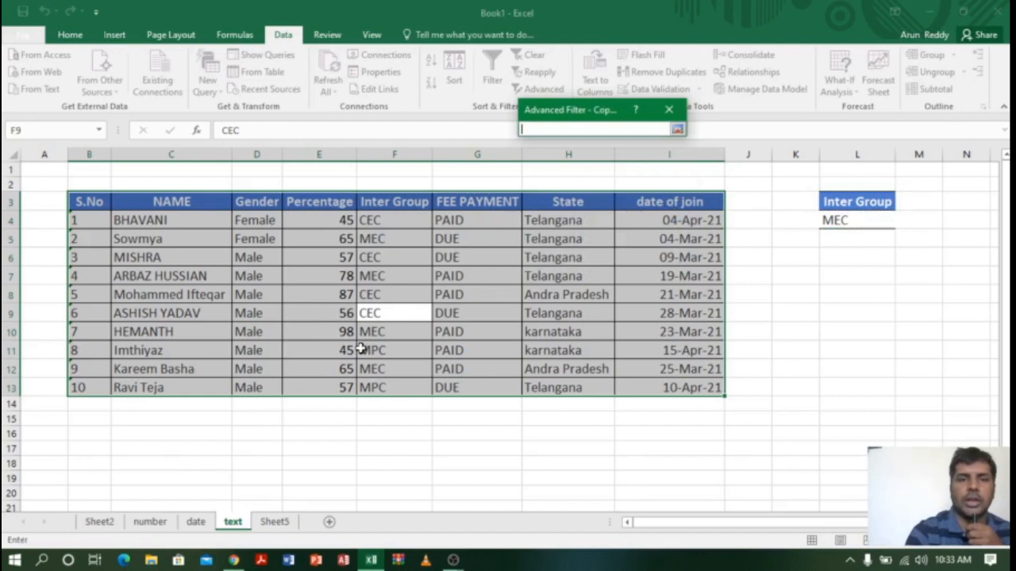
click(90, 449)
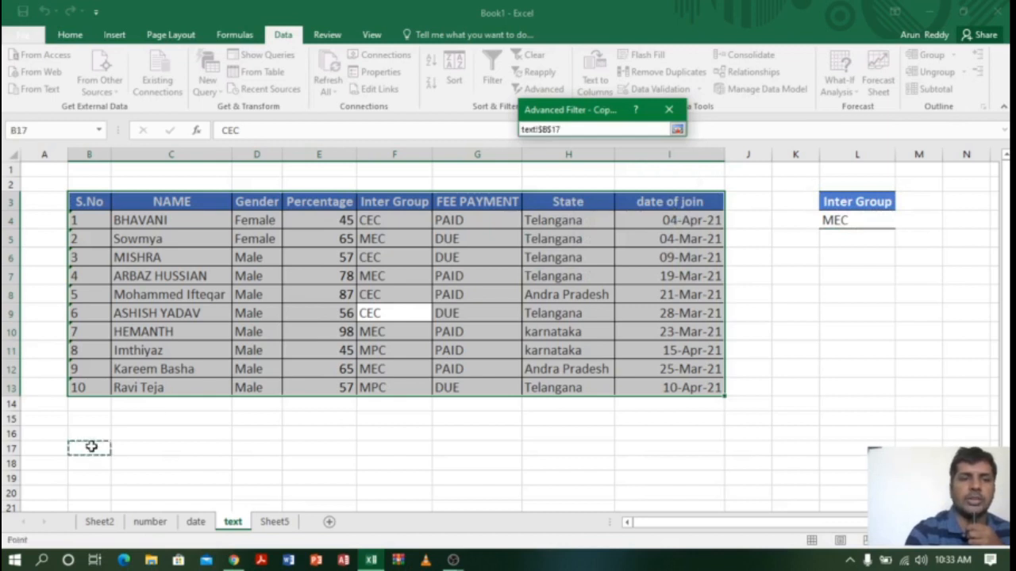
click(677, 129)
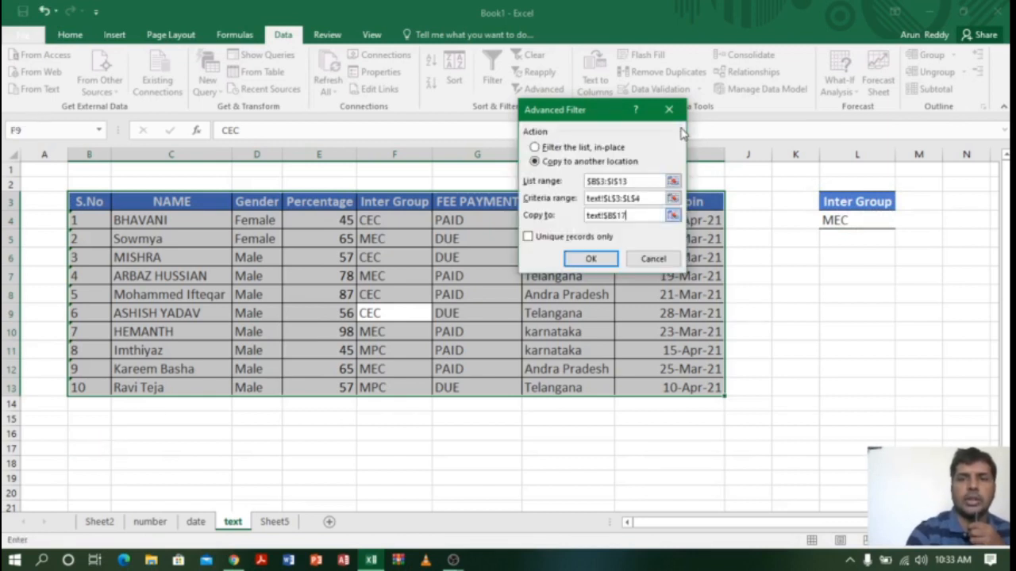
click(592, 258)
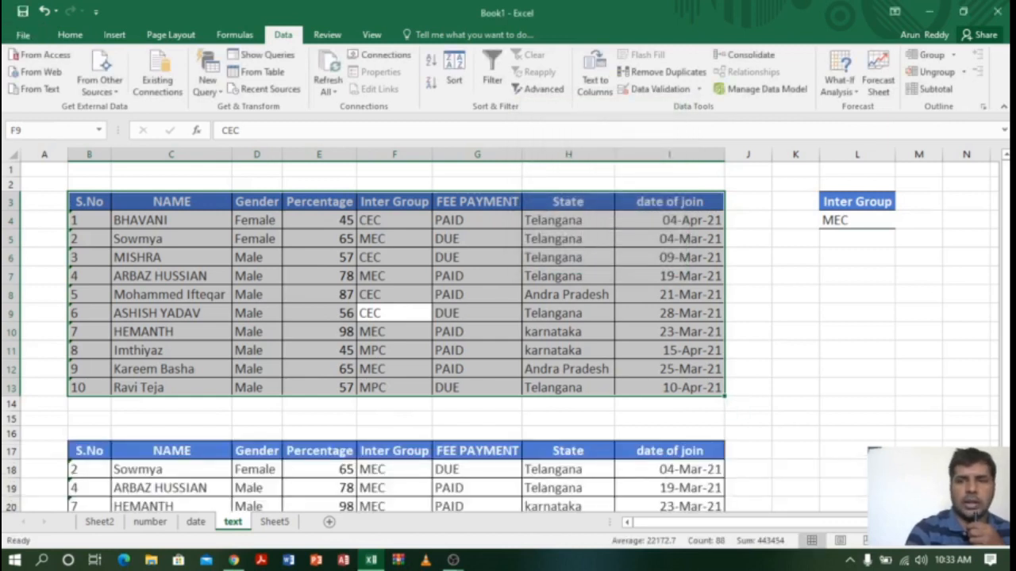
drag(1006, 209, 1006, 241)
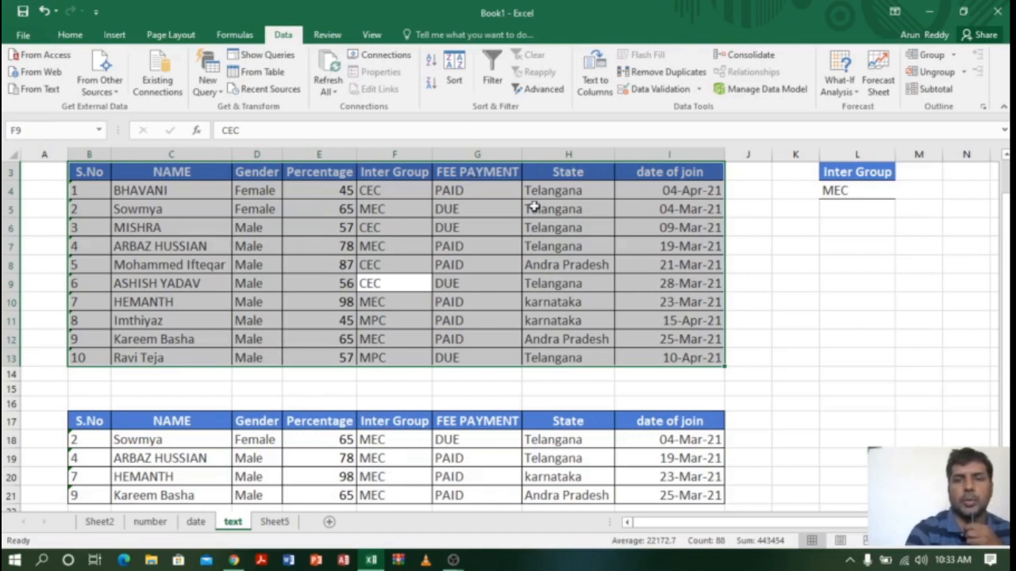
Step: Add a second criterion by copying the FEE PAYMENT header and PAID value from G3:G4 to M3:M4, and autofit column M
click(562, 246)
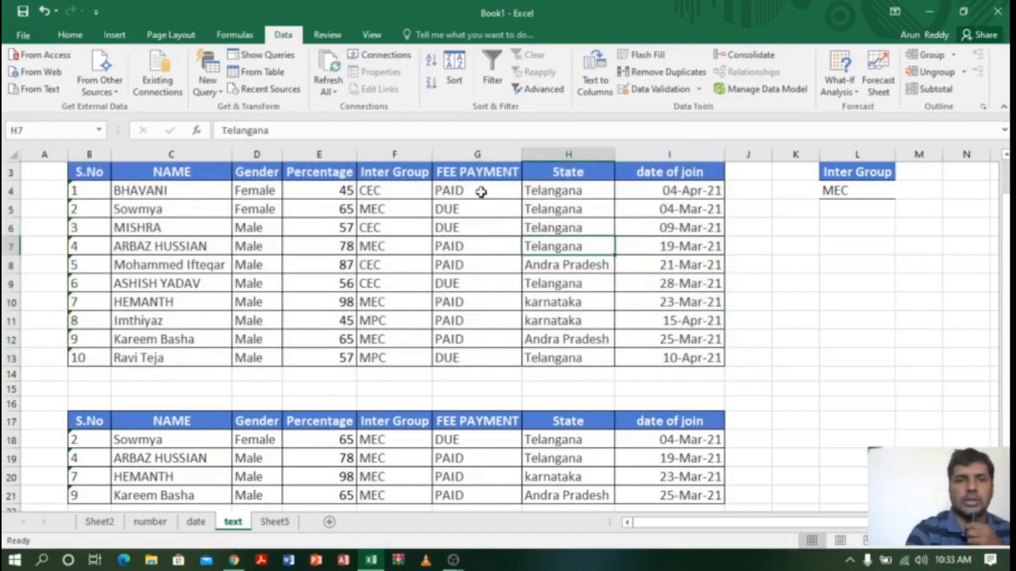
drag(479, 176, 482, 190)
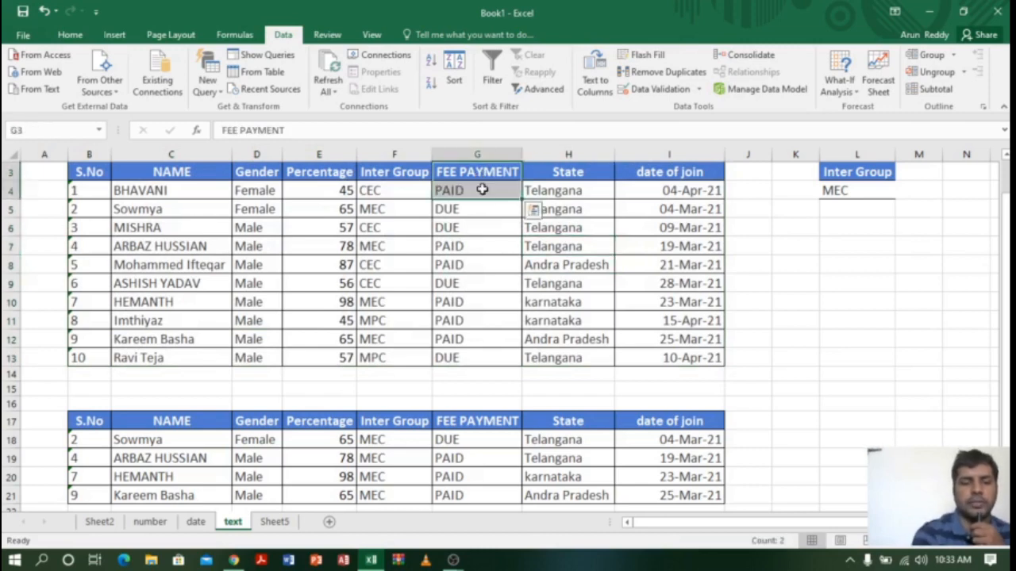
key(ctrl+c)
click(926, 170)
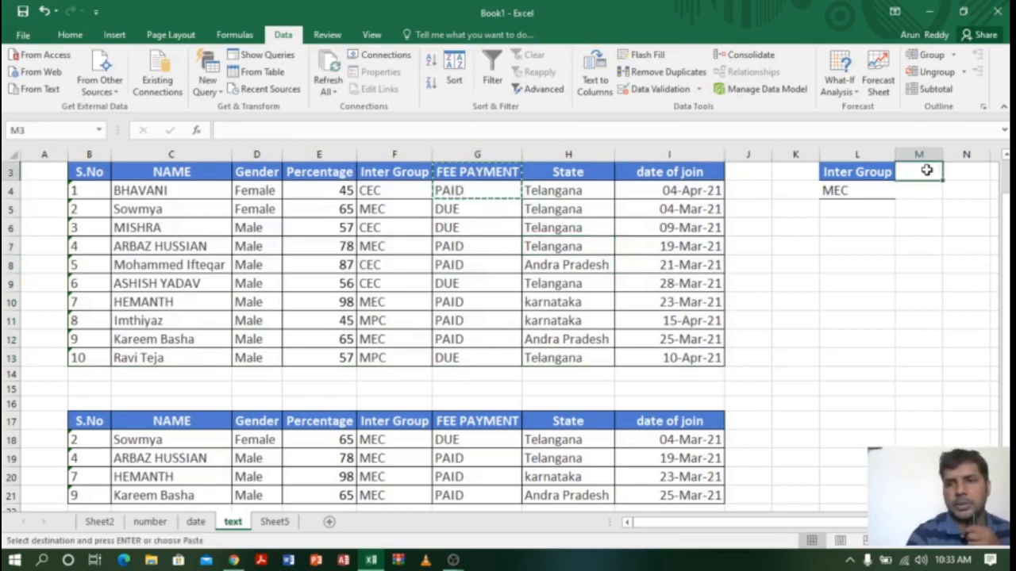
key(ctrl+v)
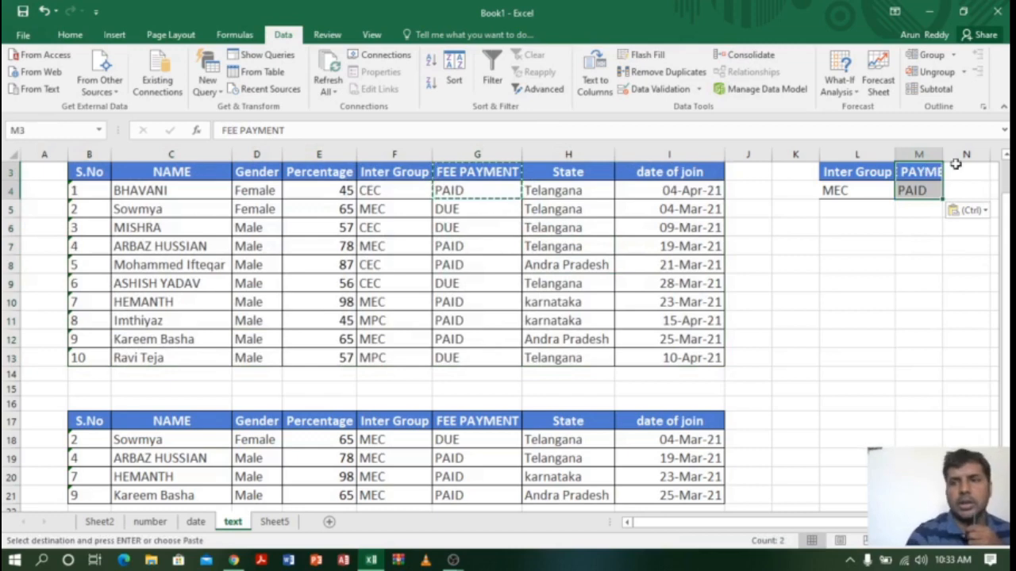
double_click(943, 154)
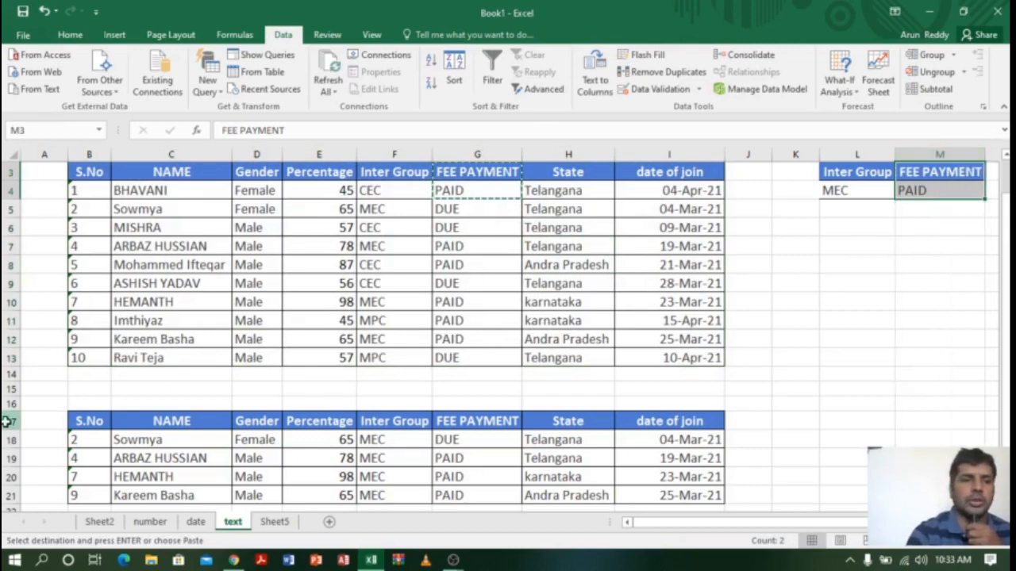
Step: Delete rows 17 to 22 containing the filtered output below the student table
drag(6, 422, 7, 493)
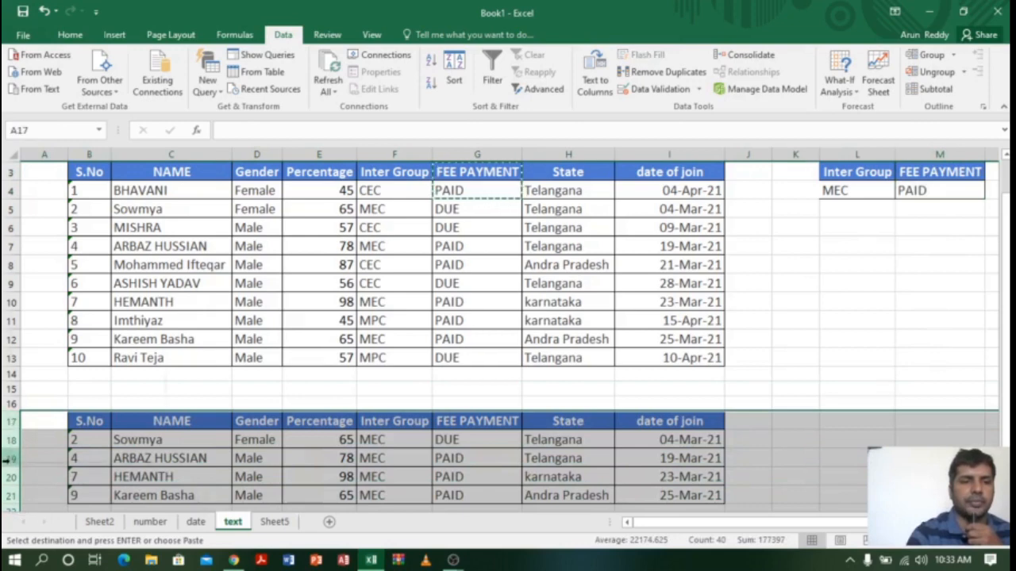
right_click(6, 459)
click(45, 358)
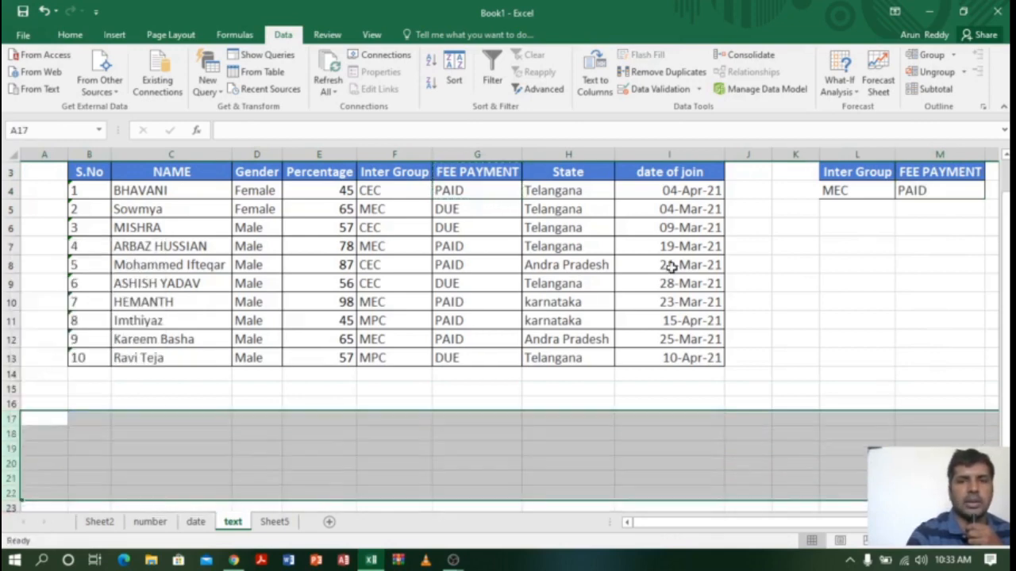
click(780, 261)
drag(1006, 253, 1006, 225)
Step: Start an Advanced Filter on the student table B3:I13 with the two-column criteria range L3:M4
click(349, 276)
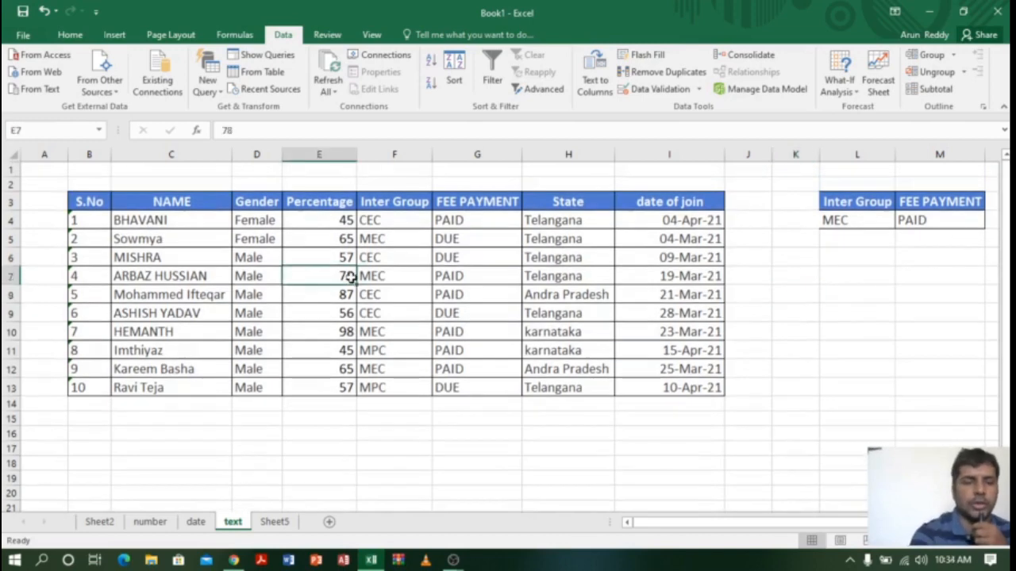
key(ctrl+a)
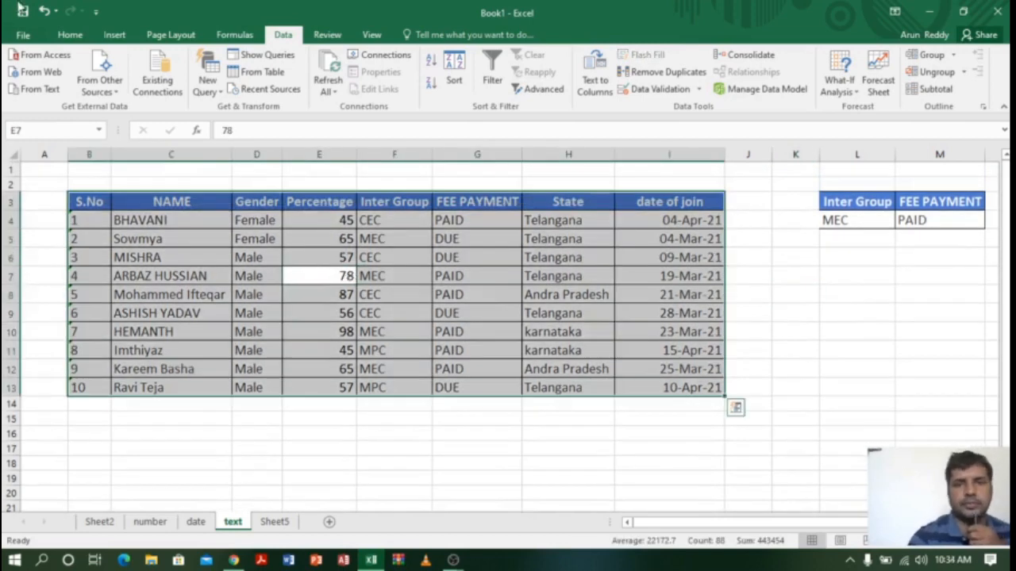
click(540, 89)
click(673, 198)
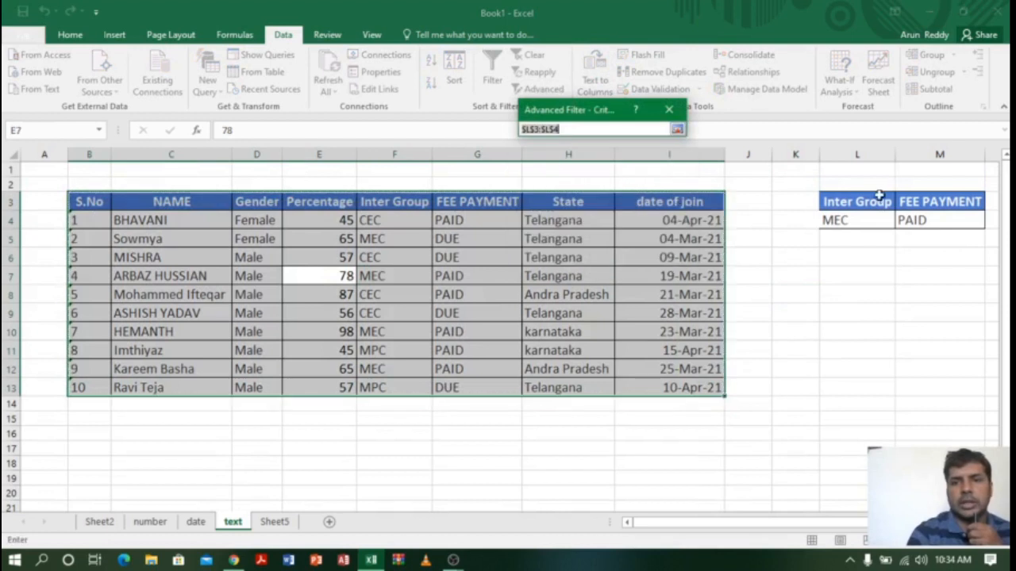
drag(877, 200, 937, 218)
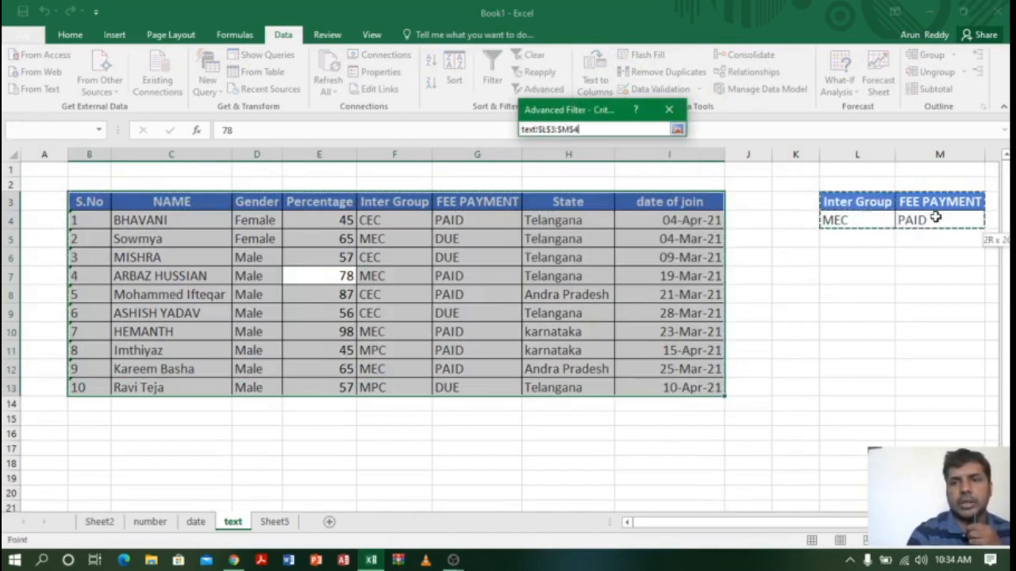
click(677, 129)
Step: Have the two-criteria filter copy its matching rows to another location starting at B17, and run it
click(548, 163)
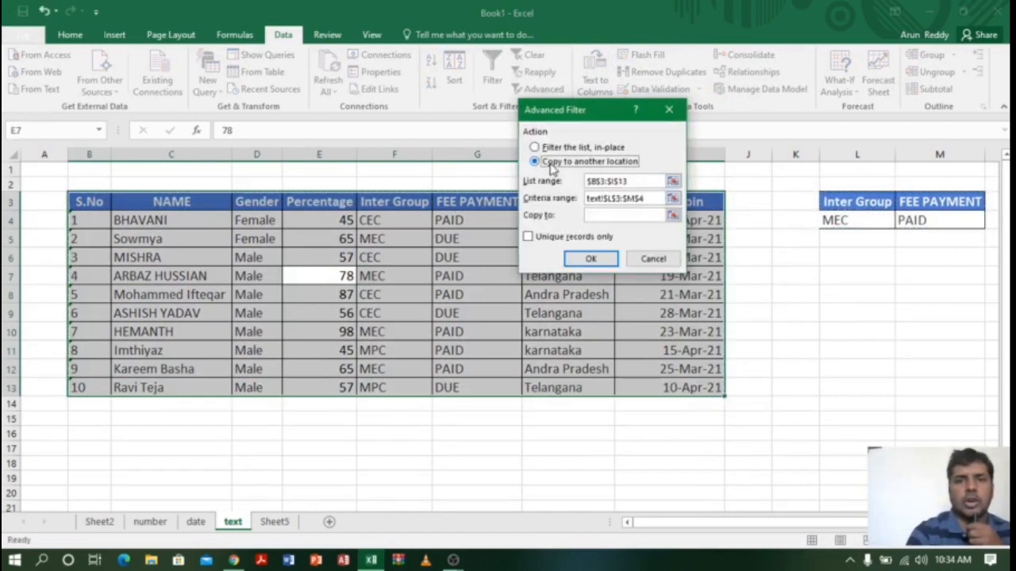
click(673, 215)
click(84, 452)
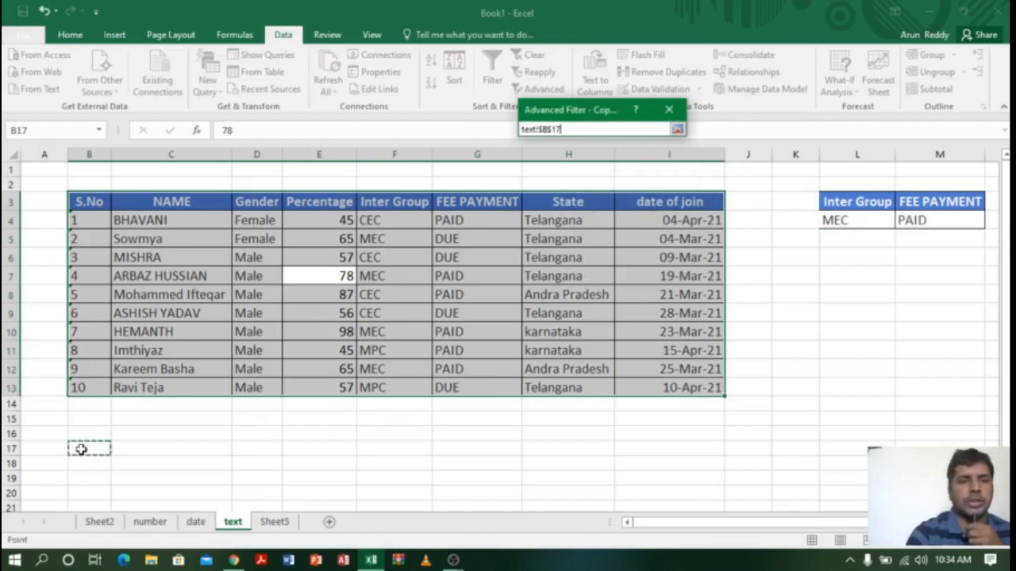
click(677, 128)
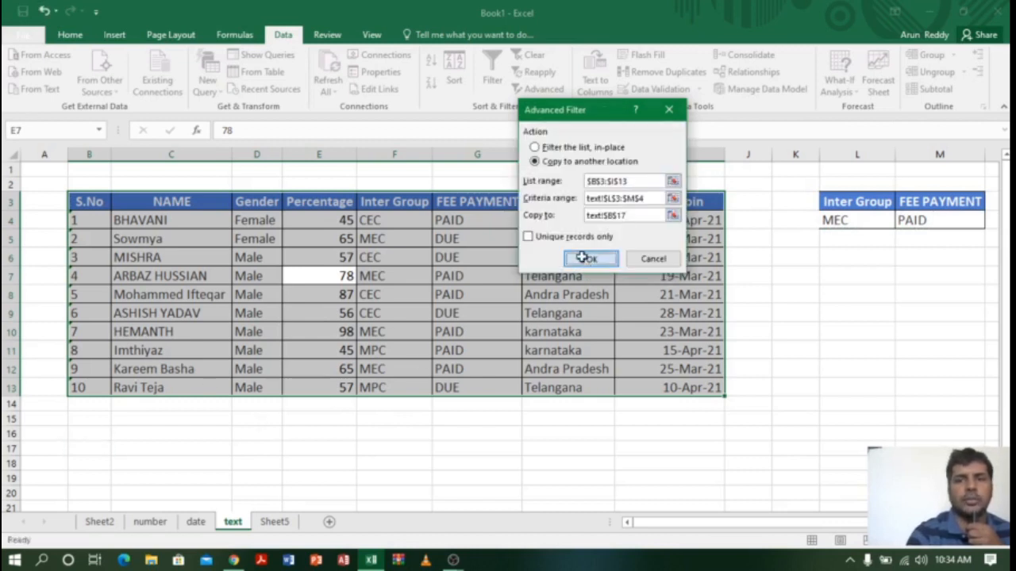
click(588, 258)
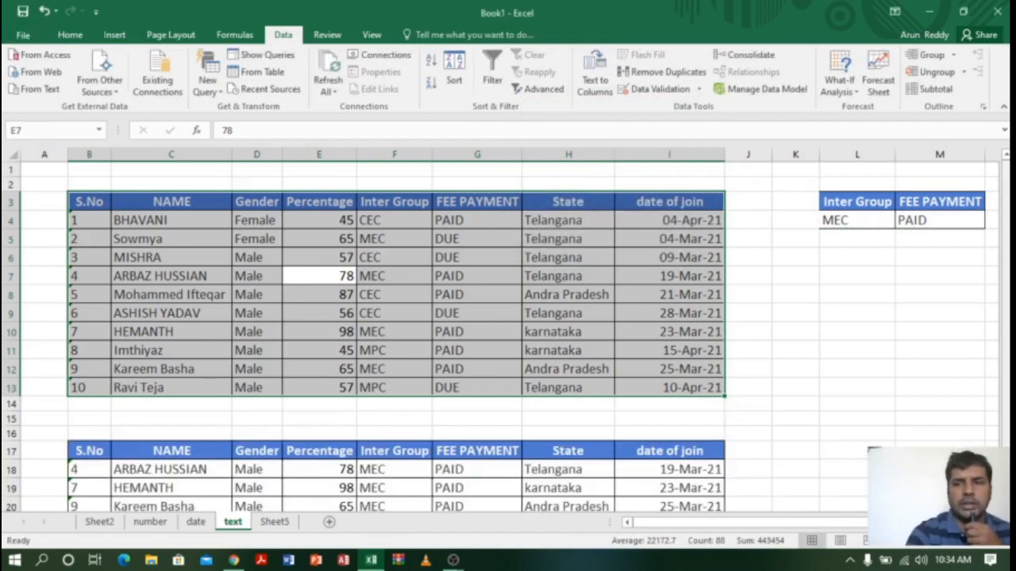
Step: Compare the Inter Group values in the filtered output with the matching rows of the source table
drag(1005, 214, 1005, 247)
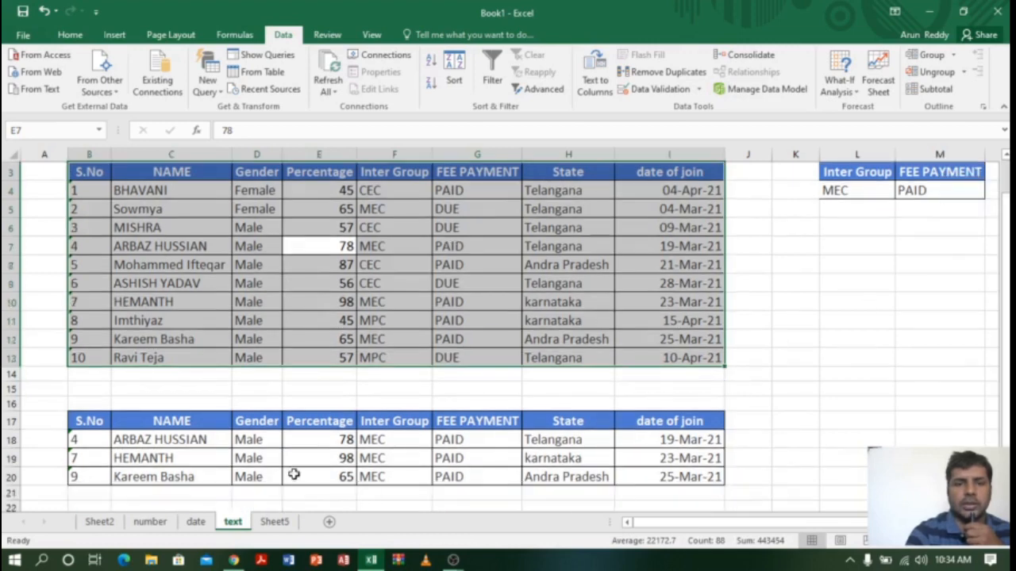
click(385, 445)
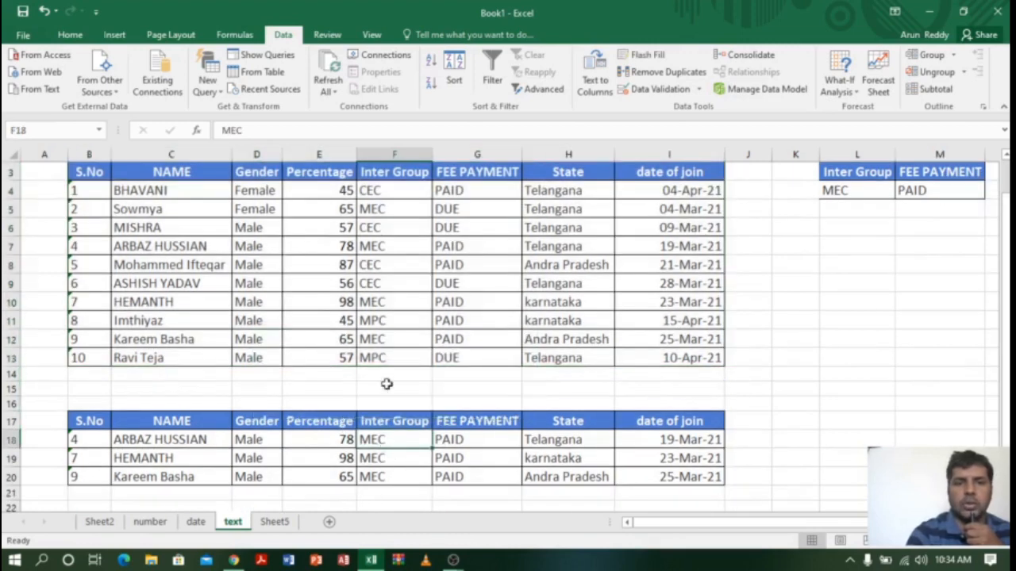
click(400, 302)
click(403, 247)
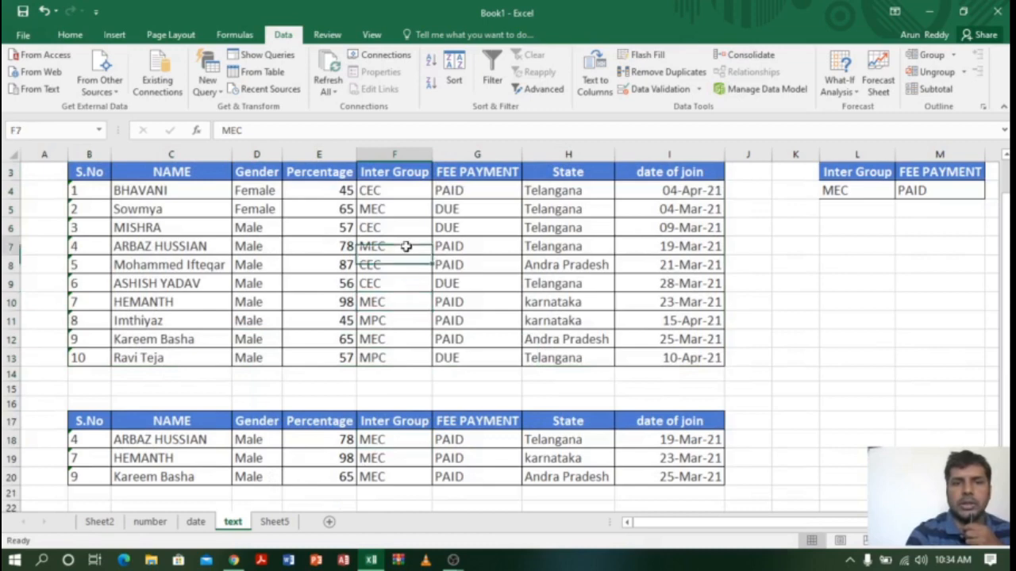
Step: Check the Inter Group and FEE PAYMENT values of the filtered rows against the source student table
click(408, 209)
click(478, 207)
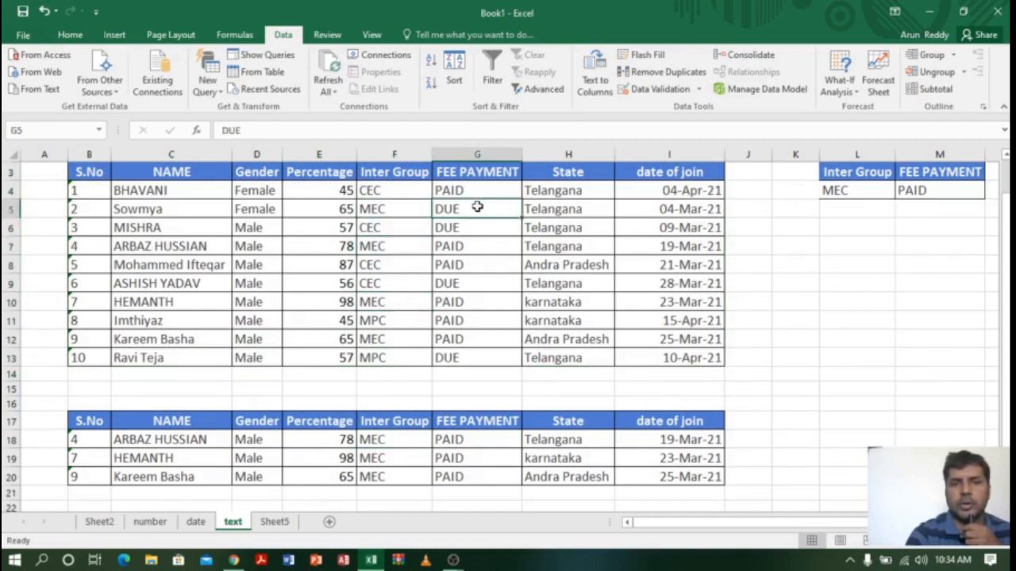
mouse_move(402, 437)
mouse_down()
mouse_move(460, 455)
mouse_move(470, 473)
mouse_up()
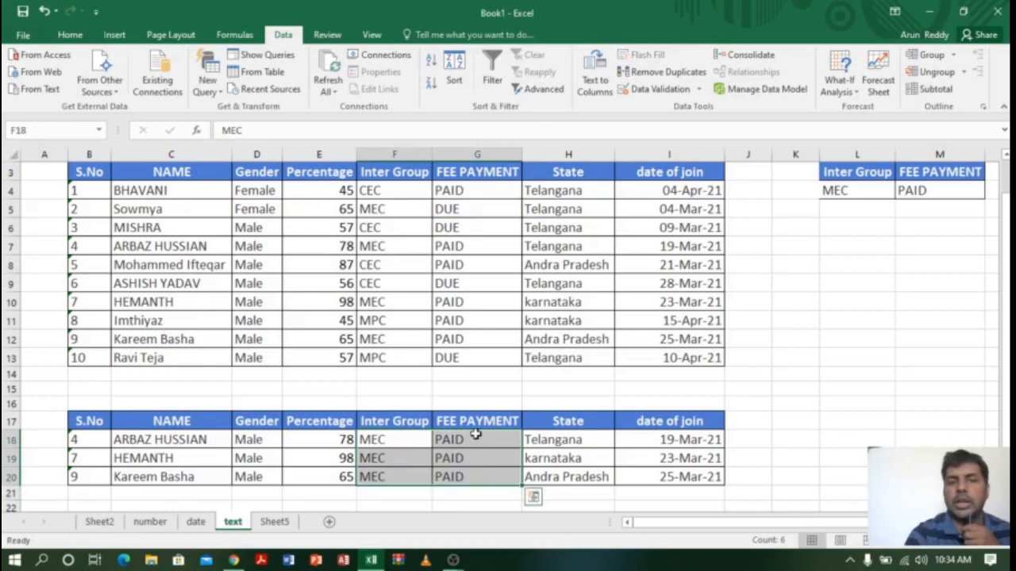
click(484, 477)
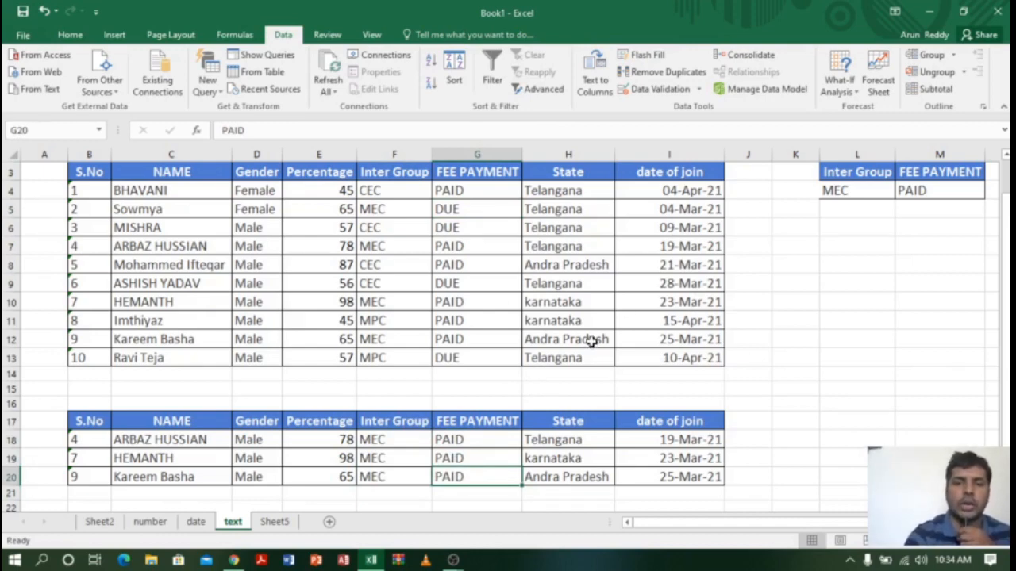
click(482, 341)
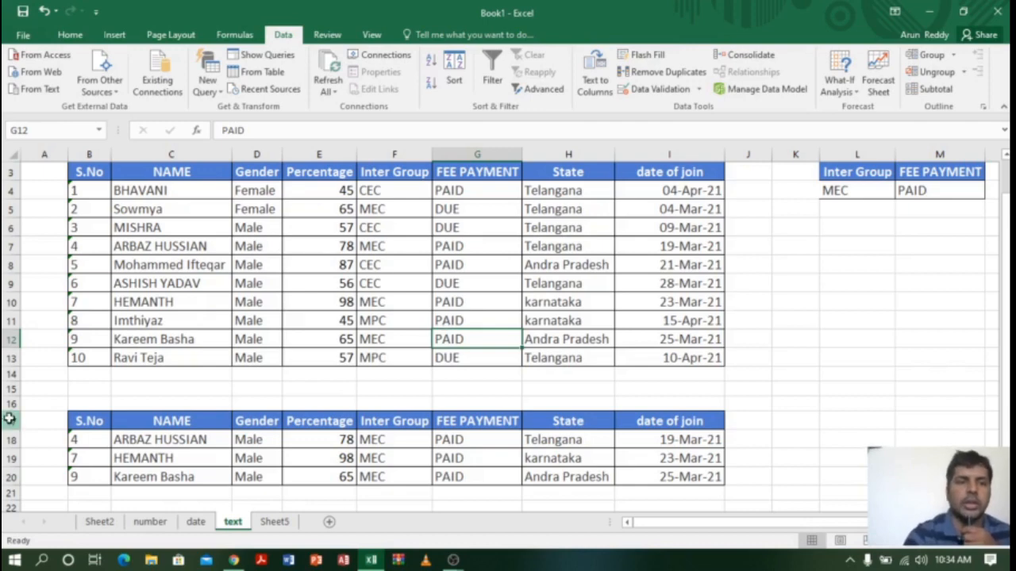
Step: Delete rows 17 to 20 containing the filtered output below the student table
drag(9, 421, 8, 478)
right_click(6, 449)
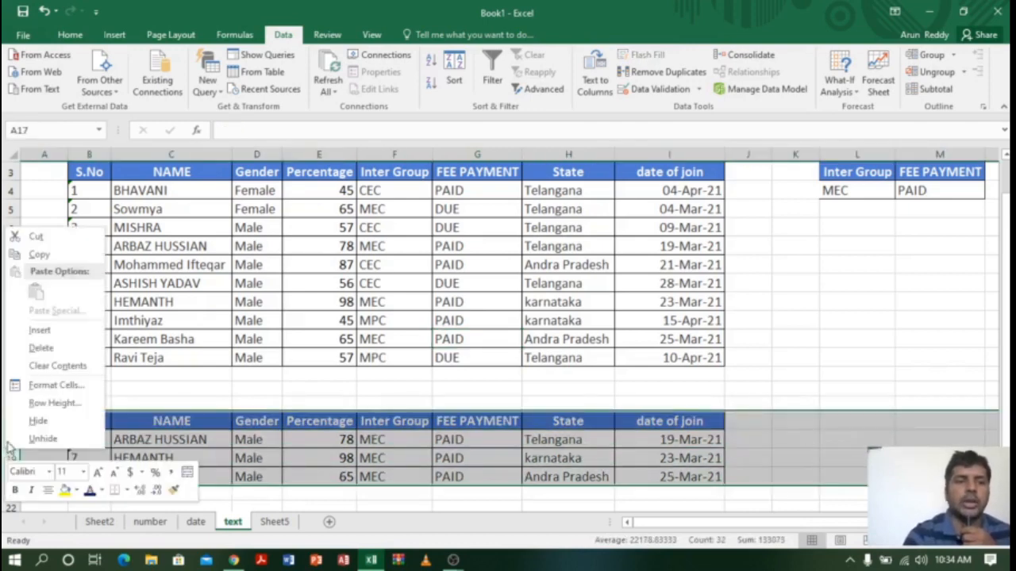
click(40, 348)
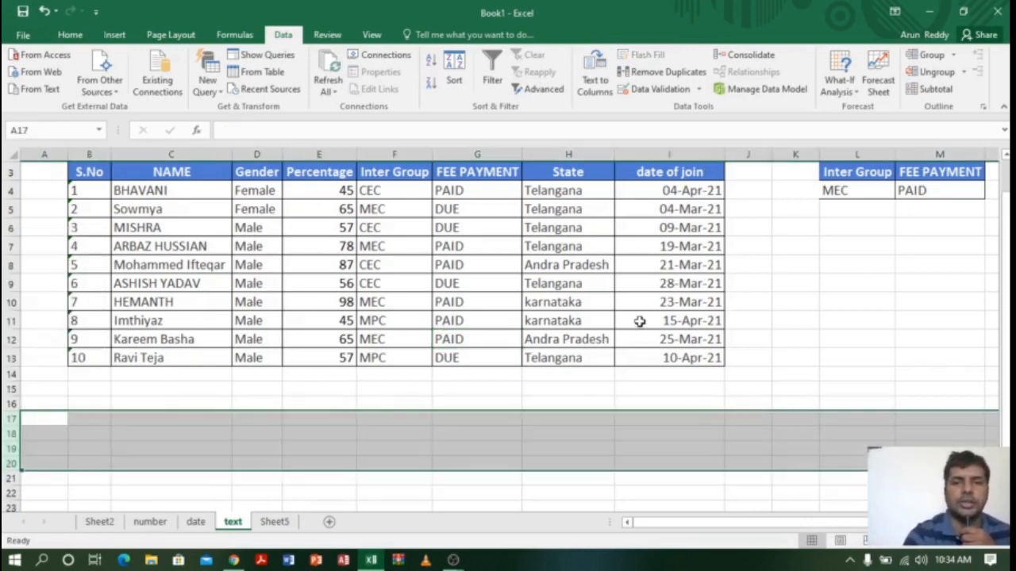
Step: Start an Advanced Filter on the text sheet's student table B3:I13 with the criteria range L3:M4
click(641, 321)
click(525, 307)
key(ctrl+a)
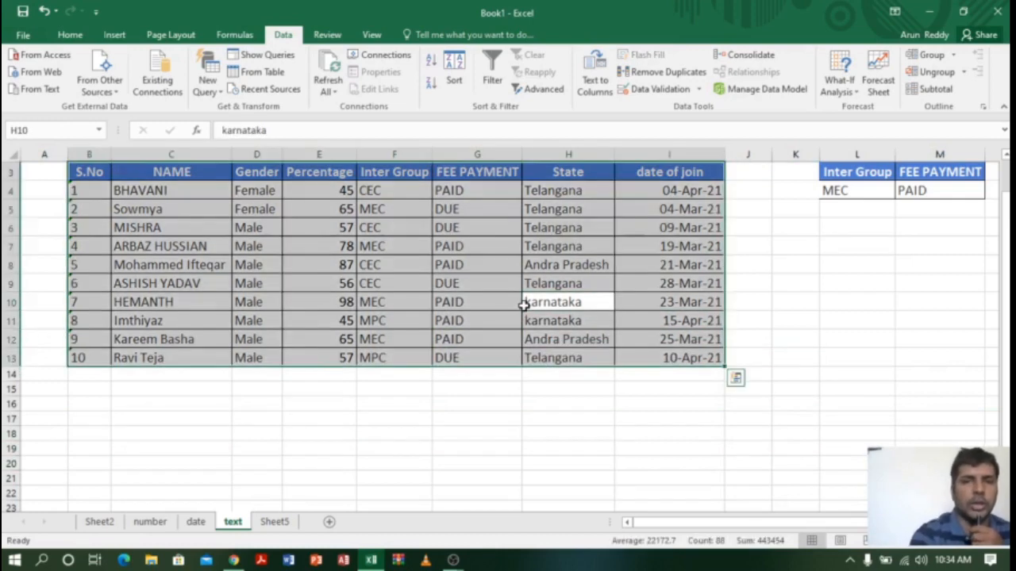
click(537, 88)
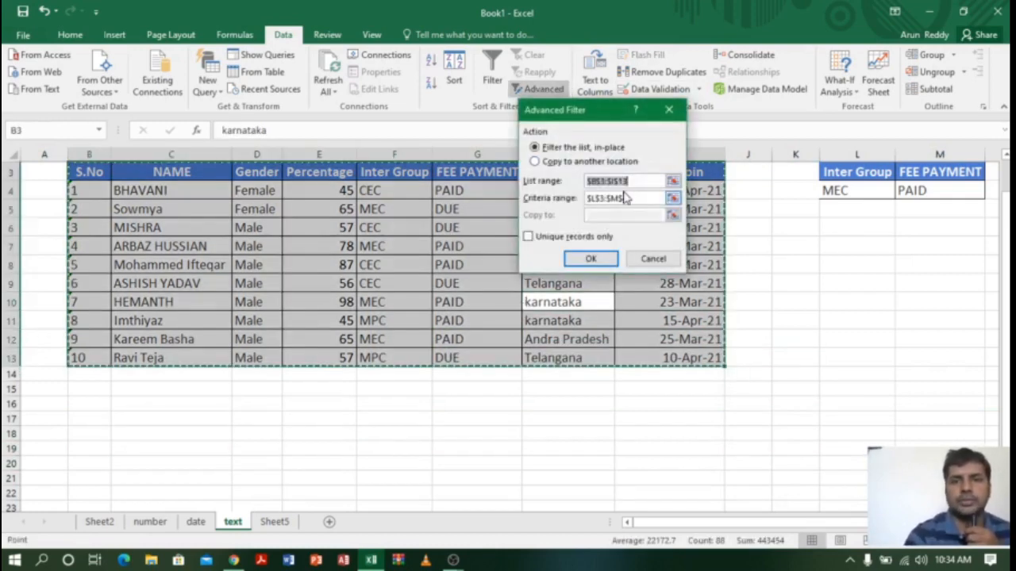
click(672, 198)
drag(834, 171, 979, 184)
click(677, 128)
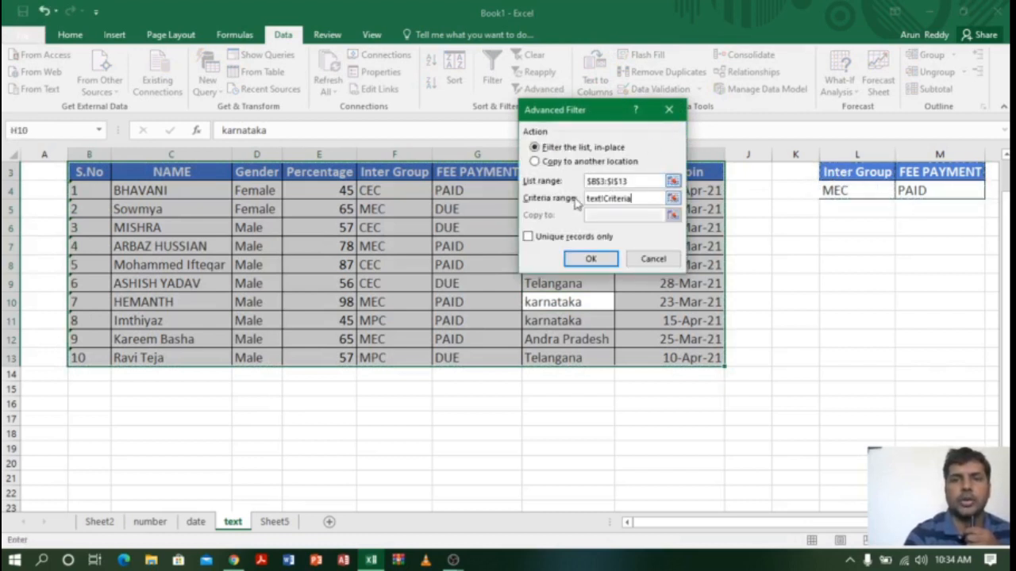
Step: Try to copy the filtered rows from the text sheet to another location starting at cell B3 on Sheet5
click(551, 162)
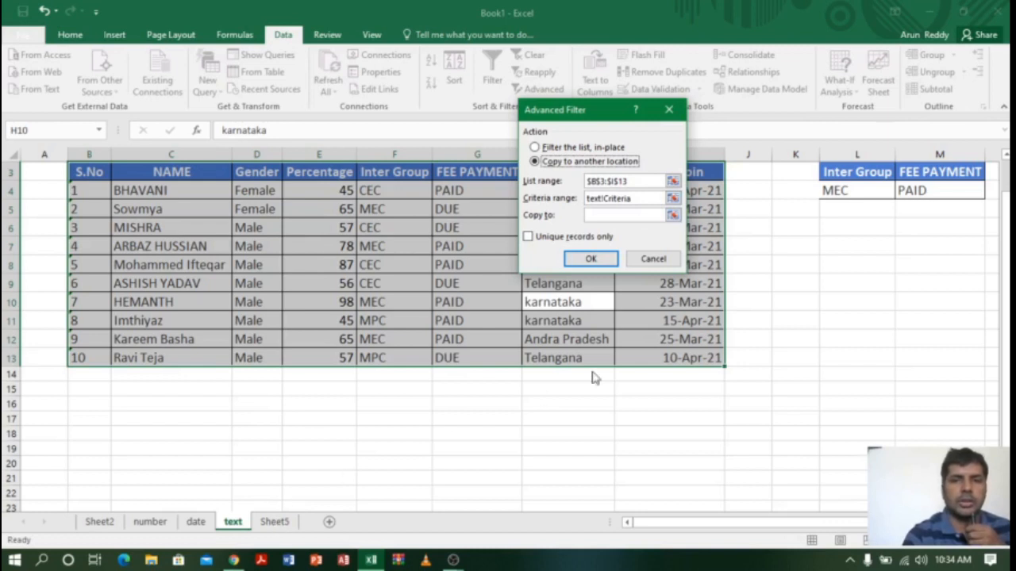
click(673, 214)
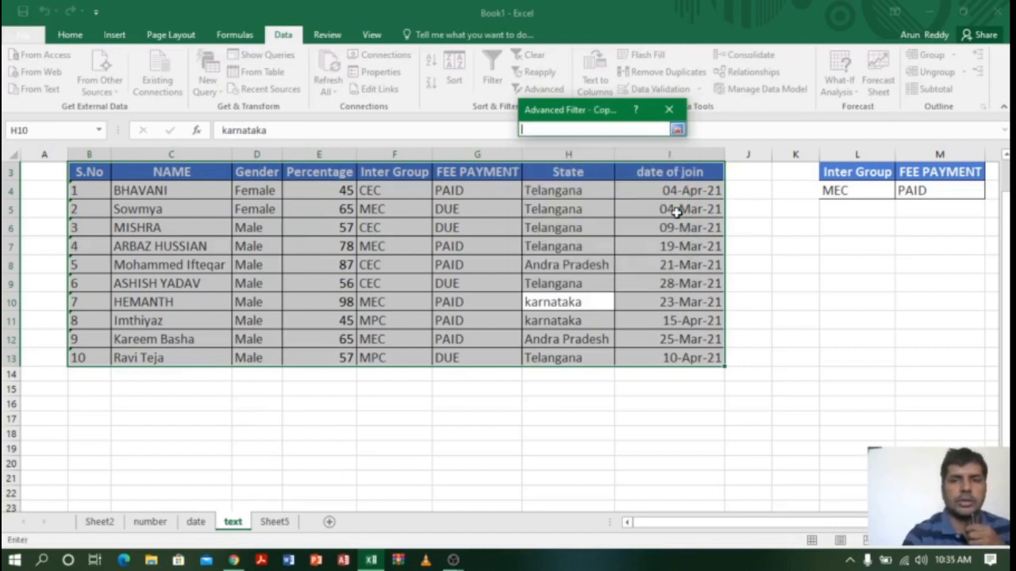
click(283, 523)
click(99, 201)
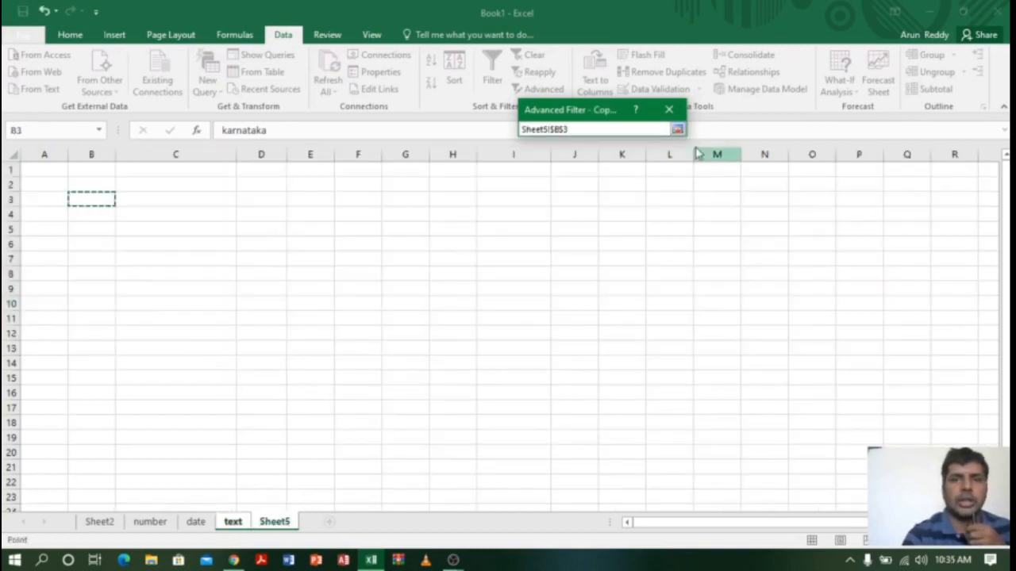
click(677, 129)
click(595, 261)
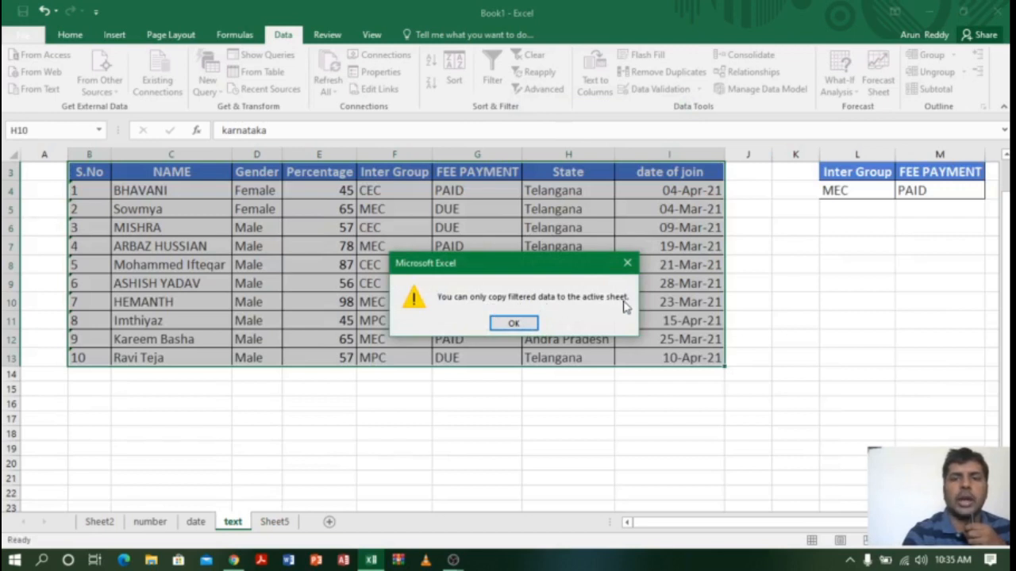
click(514, 325)
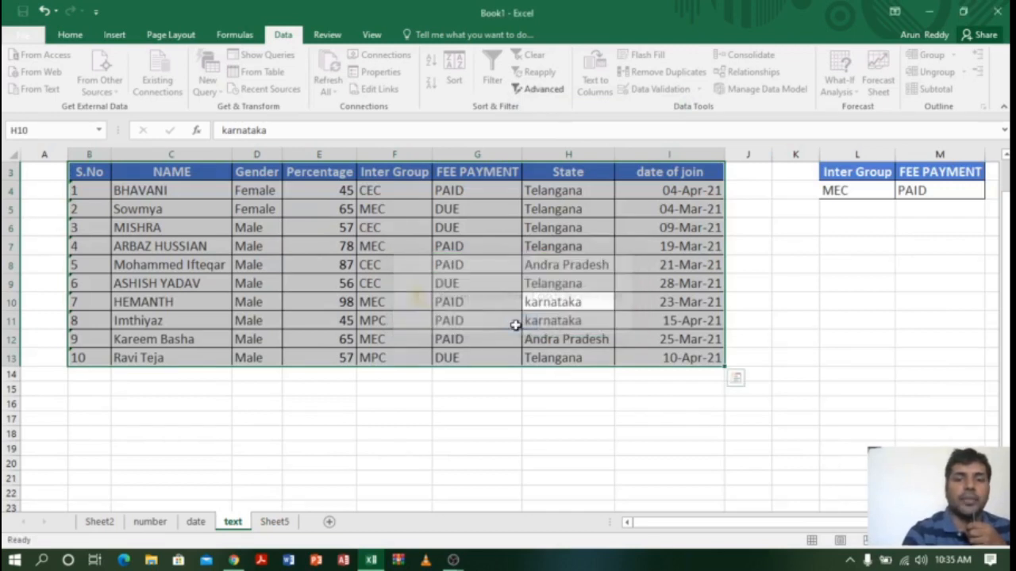
click(792, 337)
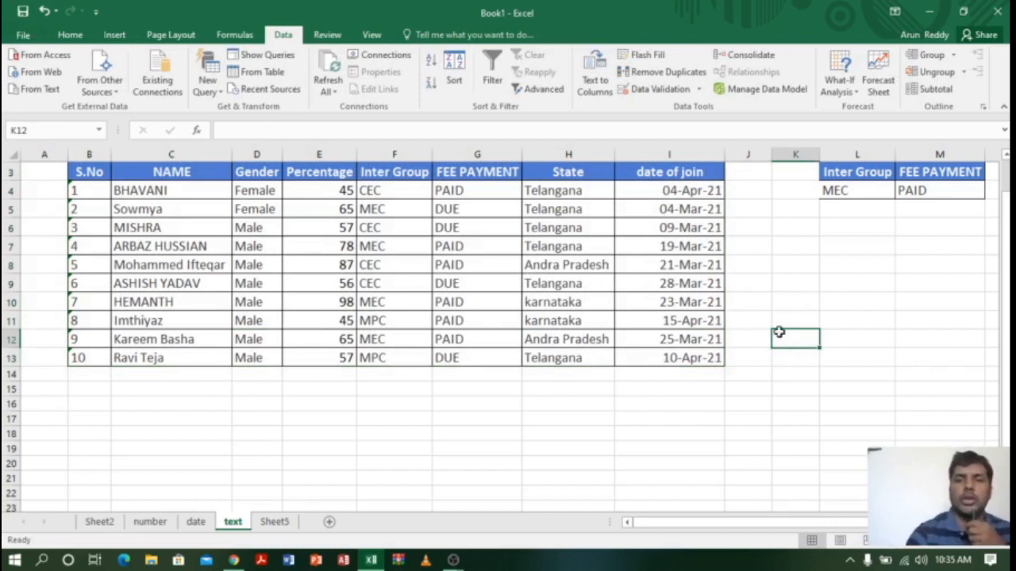
Step: Start an Advanced Filter from cell B3 of Sheet5, using B3:I13 on the text sheet as the list range
click(276, 522)
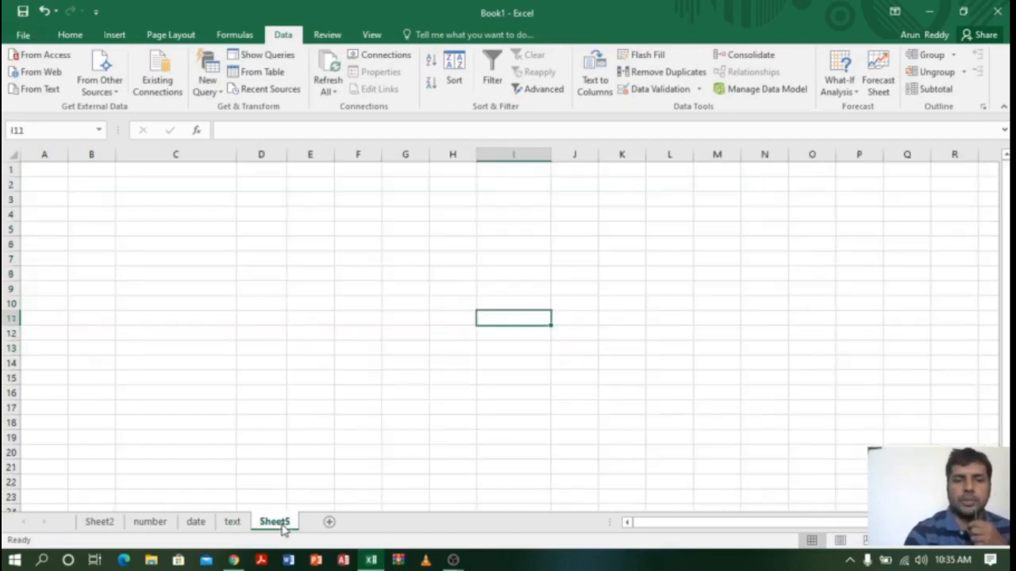
click(200, 216)
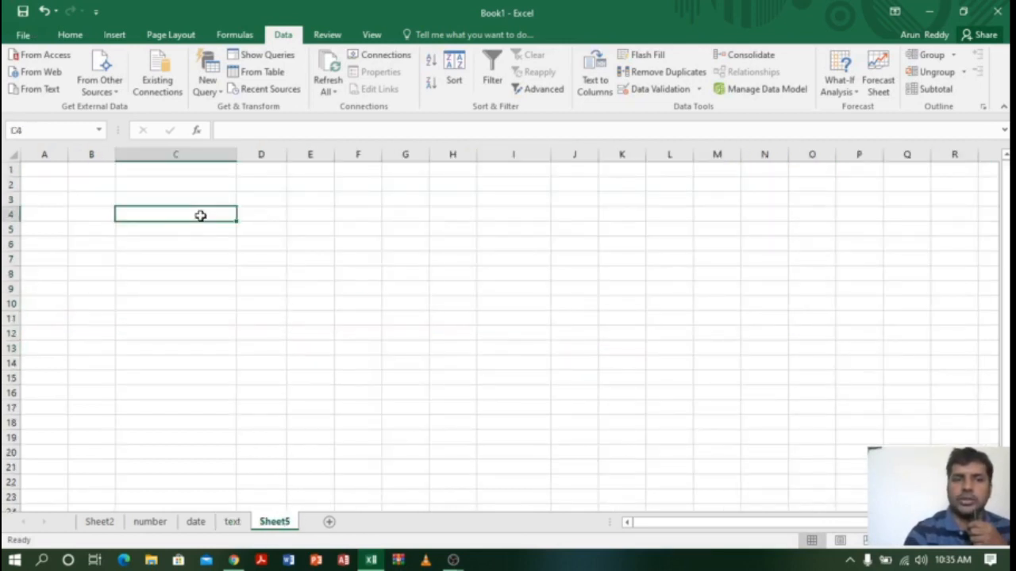
click(109, 200)
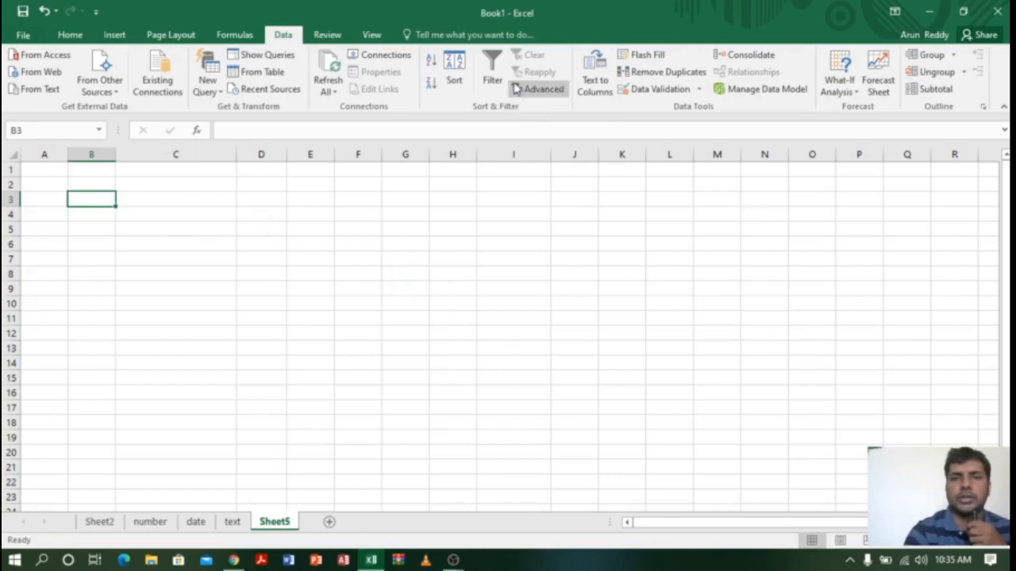
click(544, 90)
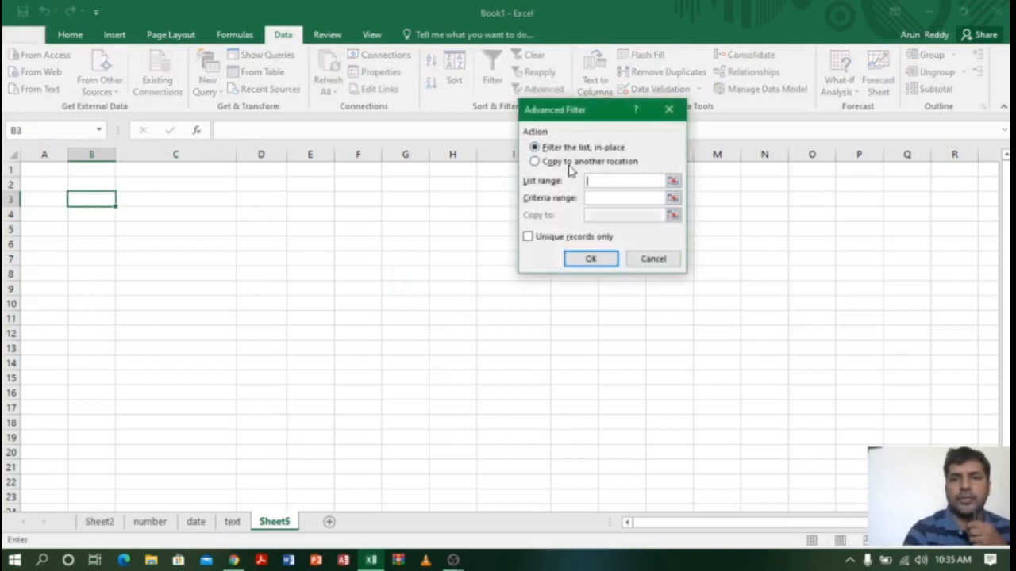
click(672, 181)
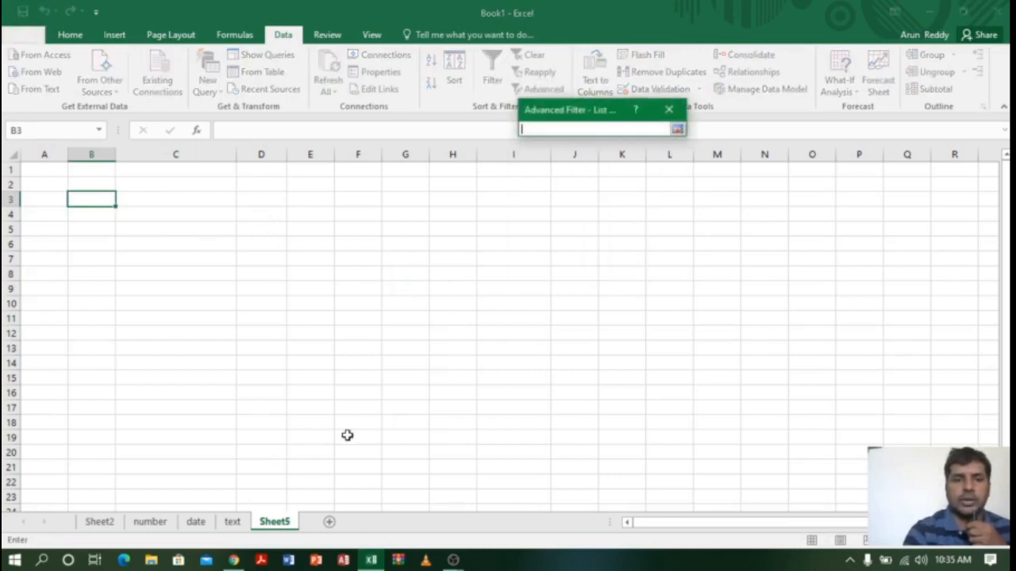
click(242, 517)
click(370, 262)
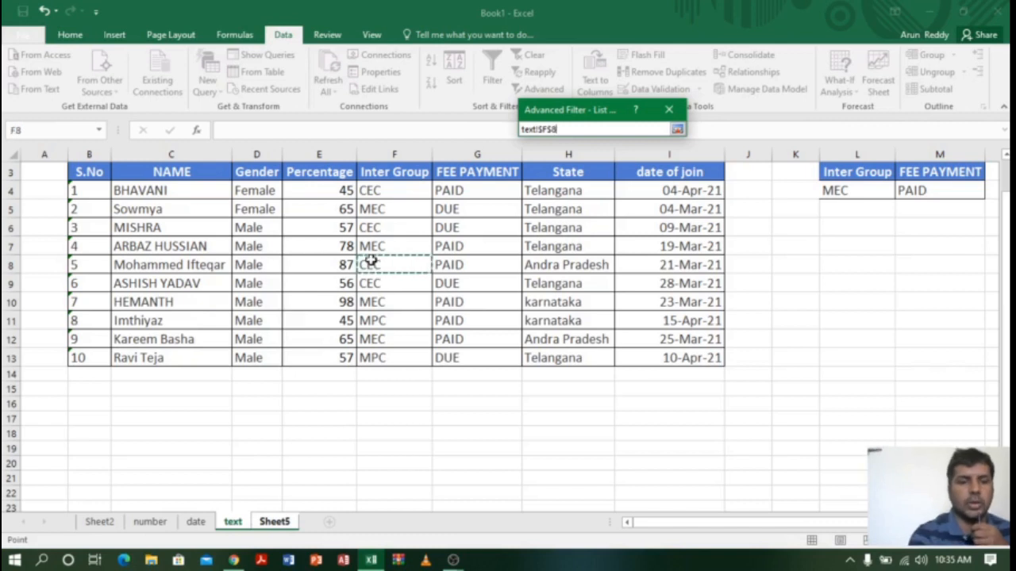
key(ctrl+a)
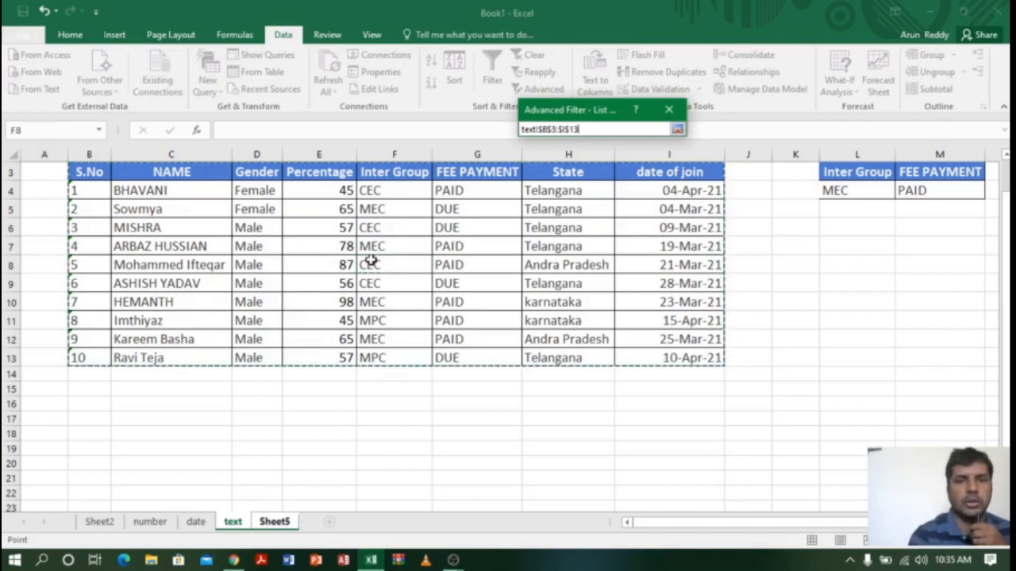
click(677, 129)
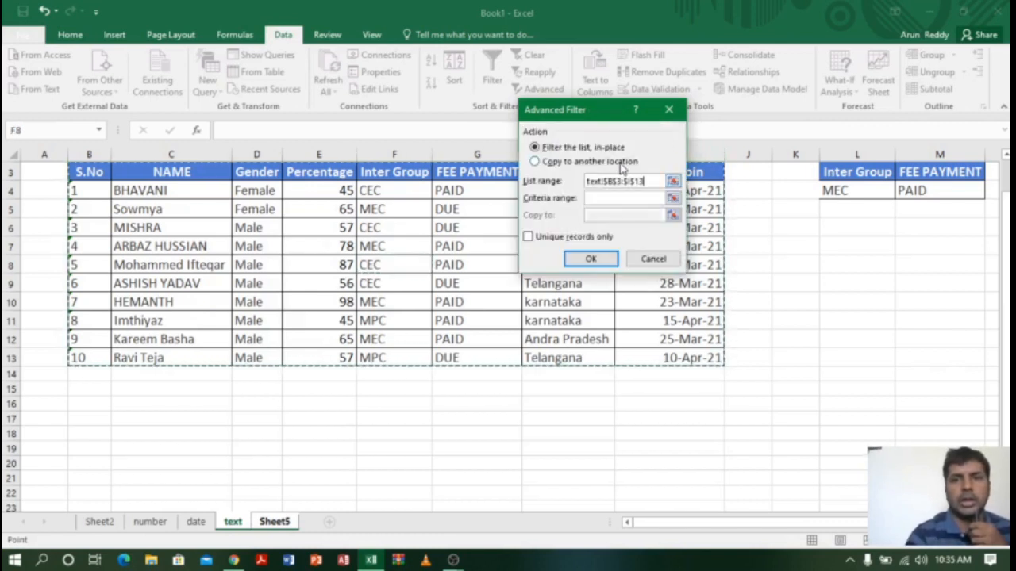
Step: Set the filter's criteria range to the Inter Group and FEE PAYMENT criteria L3:M4 on the text sheet
click(673, 199)
key(ctrl+Page_Down)
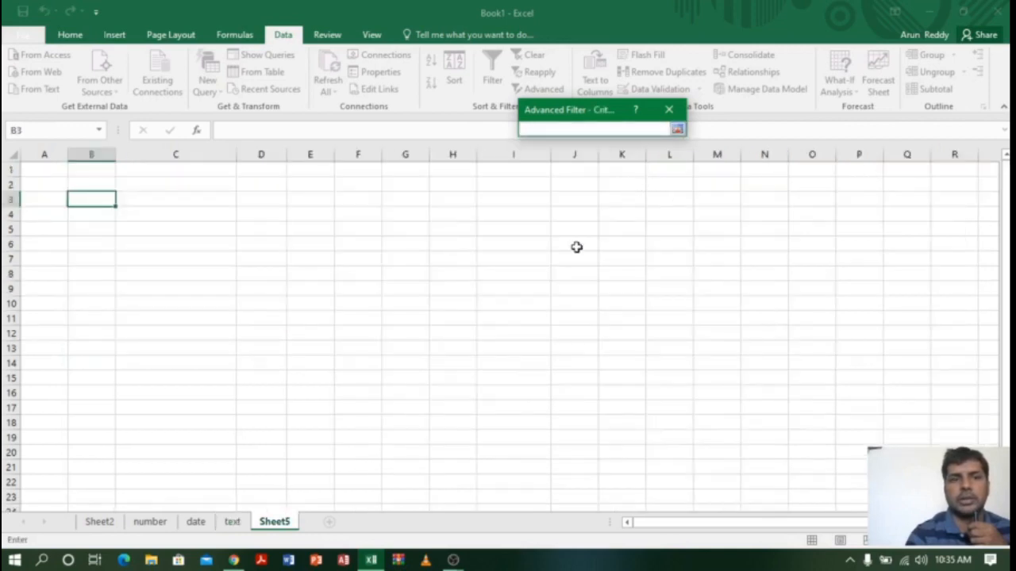
click(231, 522)
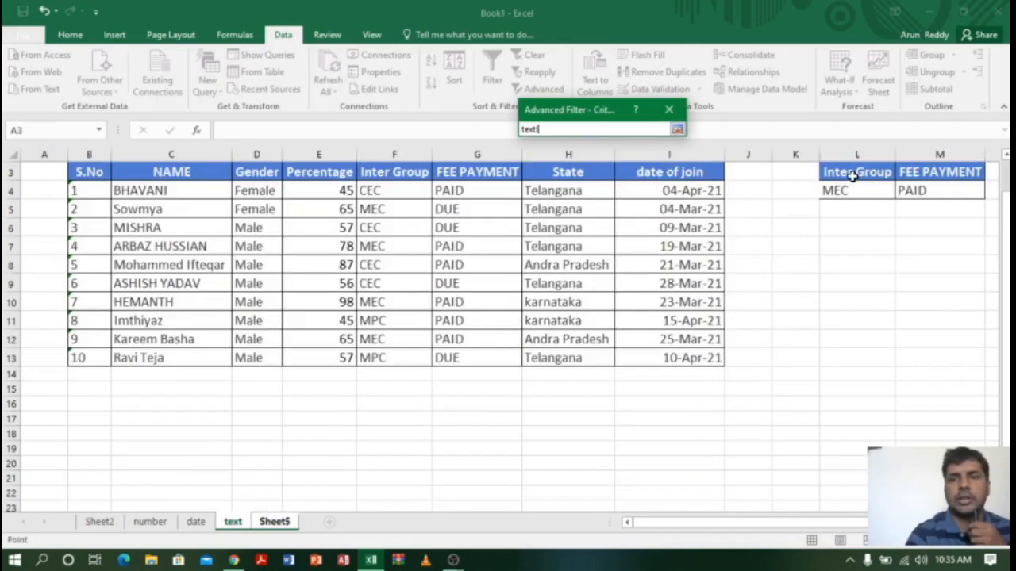
drag(854, 176, 907, 191)
click(679, 130)
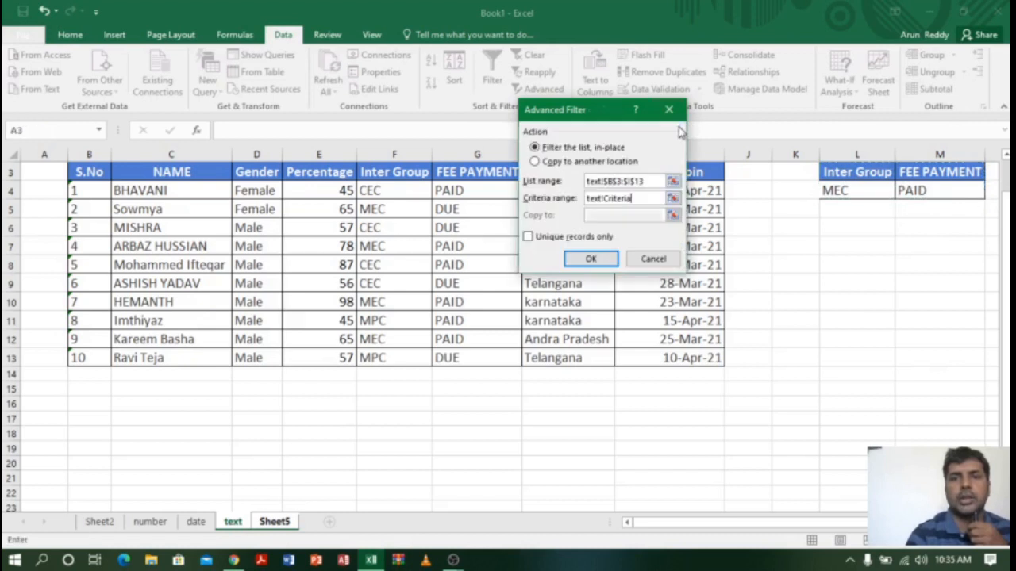
Step: Have the filter copy its matching rows to another location starting at B3 on Sheet5, and run it
click(549, 163)
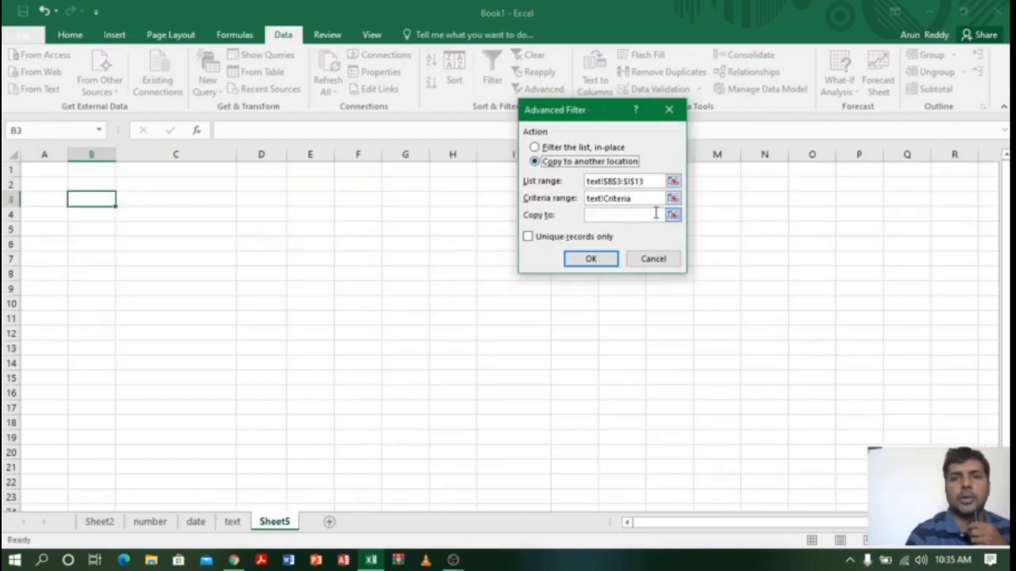
click(672, 215)
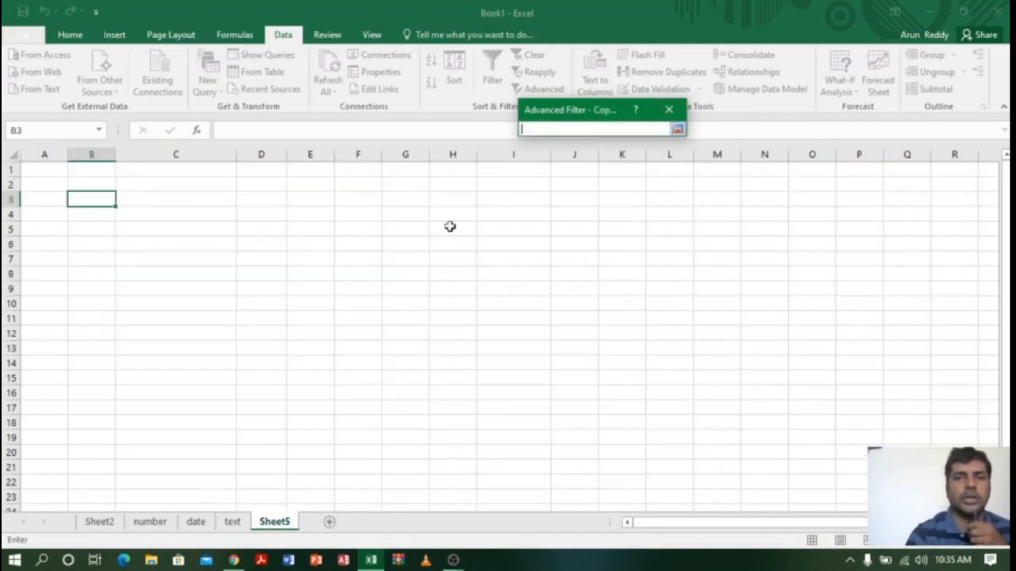
click(106, 200)
click(678, 129)
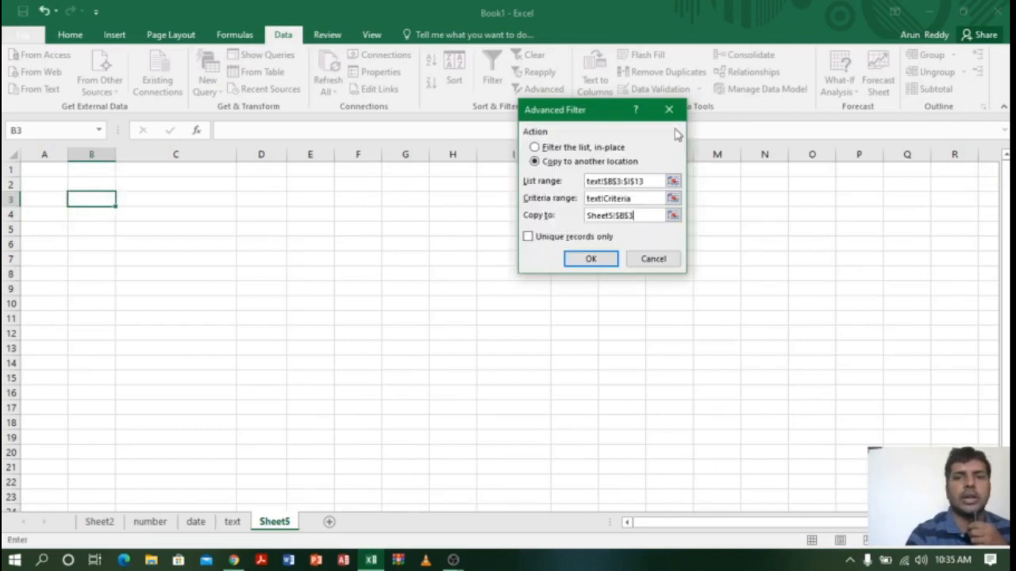
click(594, 258)
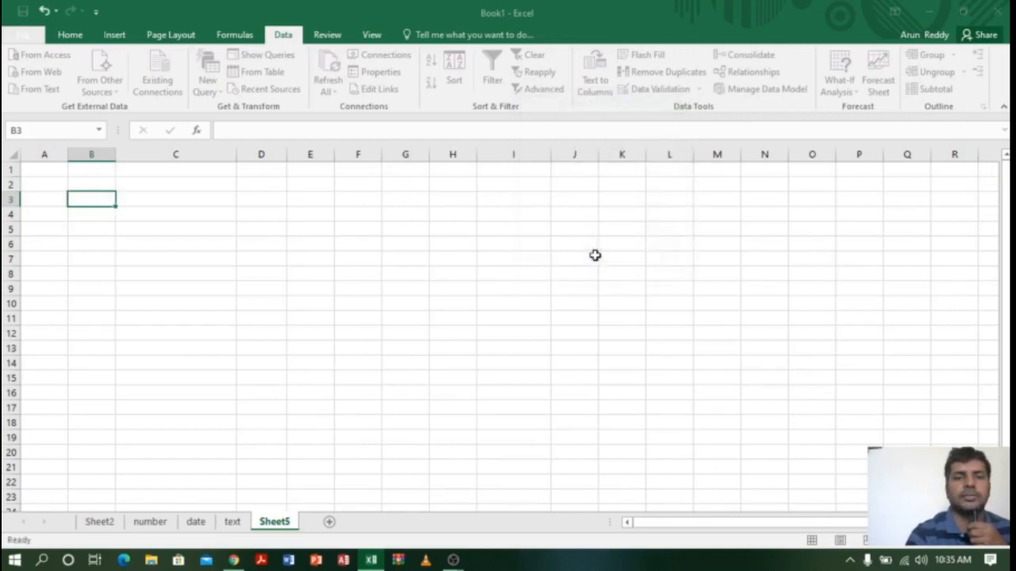
click(397, 349)
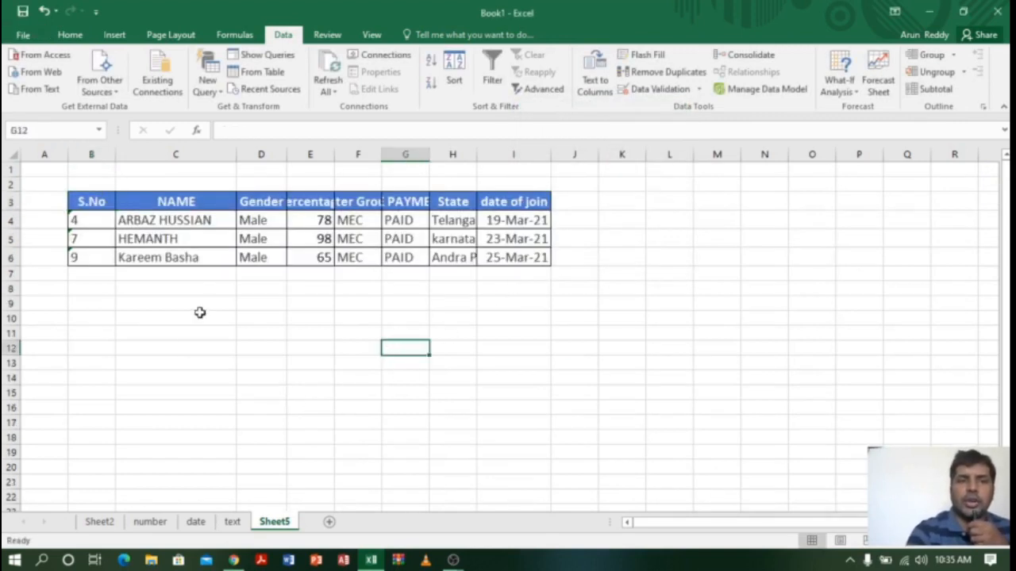
Step: Autofit the width of the State column H on Sheet5 to its contents
click(579, 350)
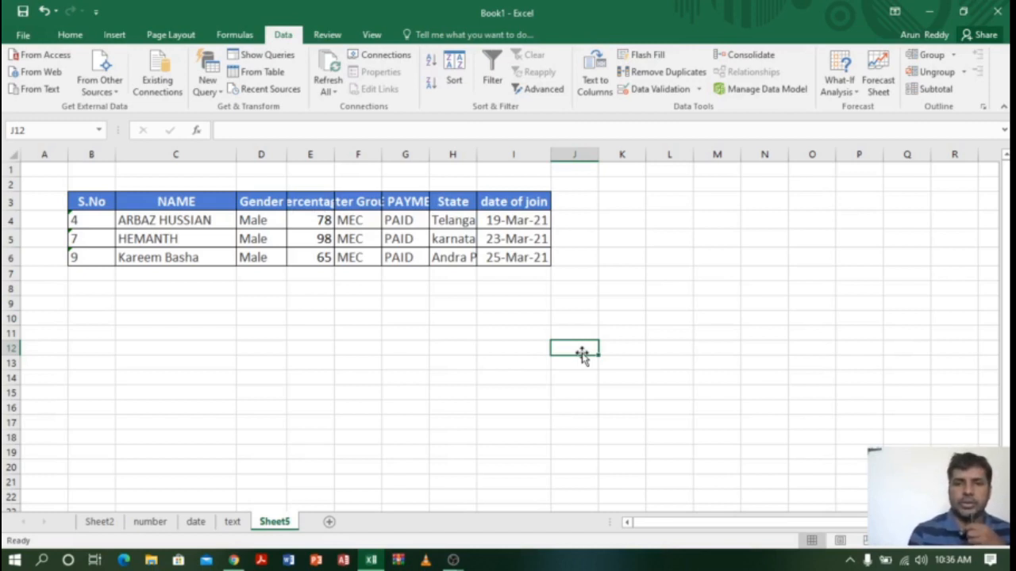
drag(477, 160, 477, 159)
double_click(477, 159)
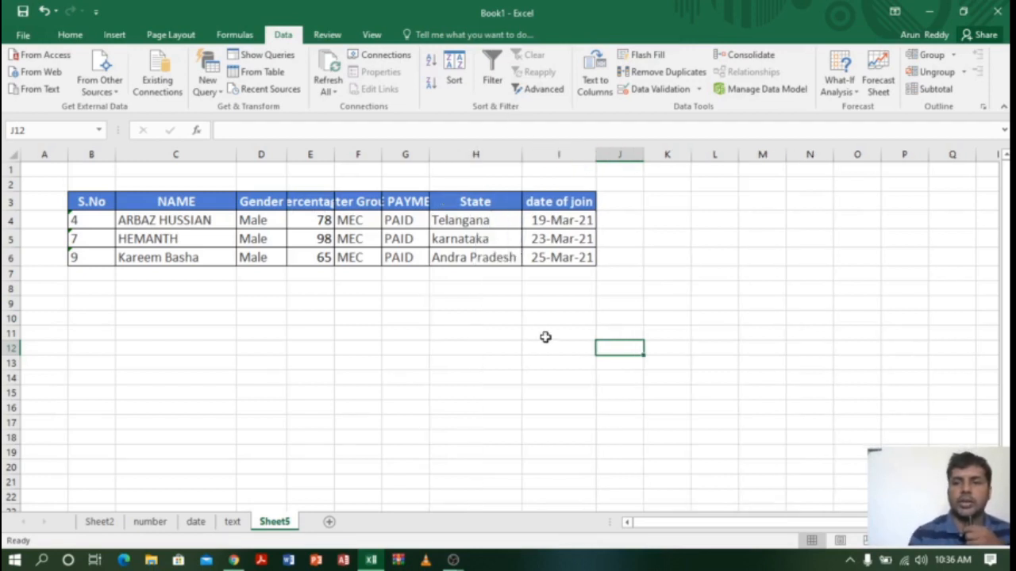